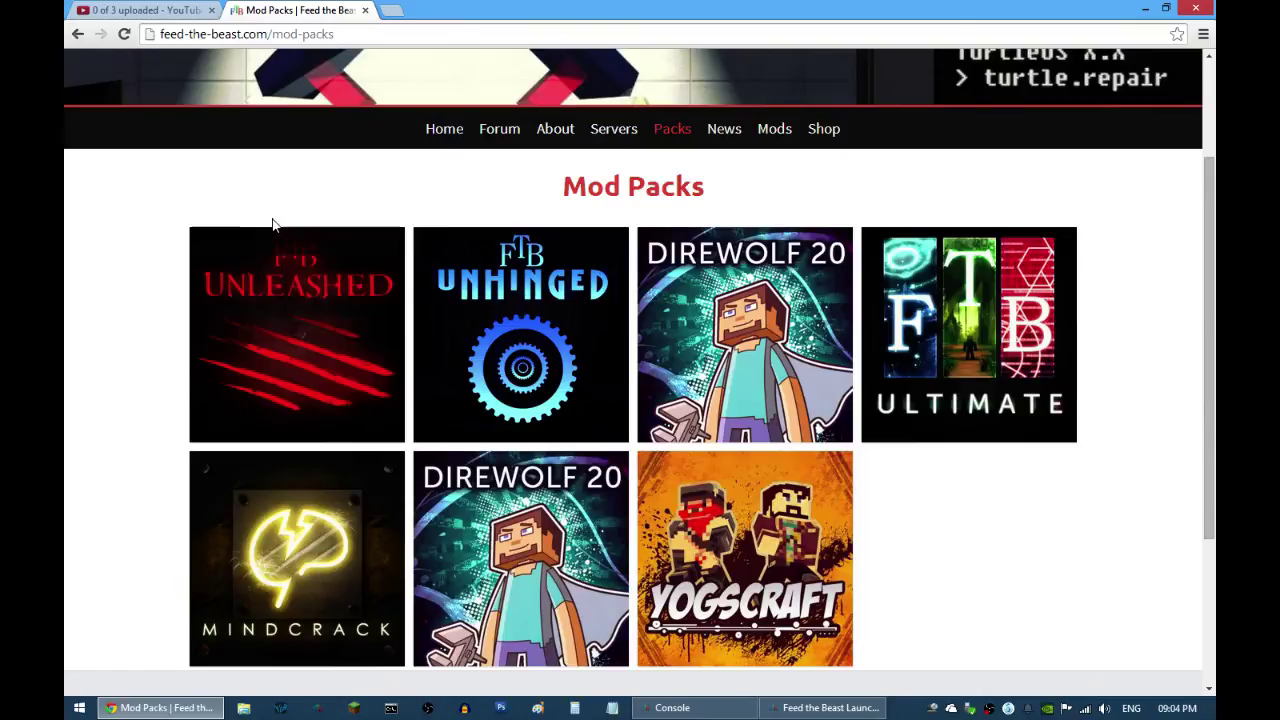
Step: Return from the Mod Packs page to the Feed the Beast home page via the Home link
click(450, 136)
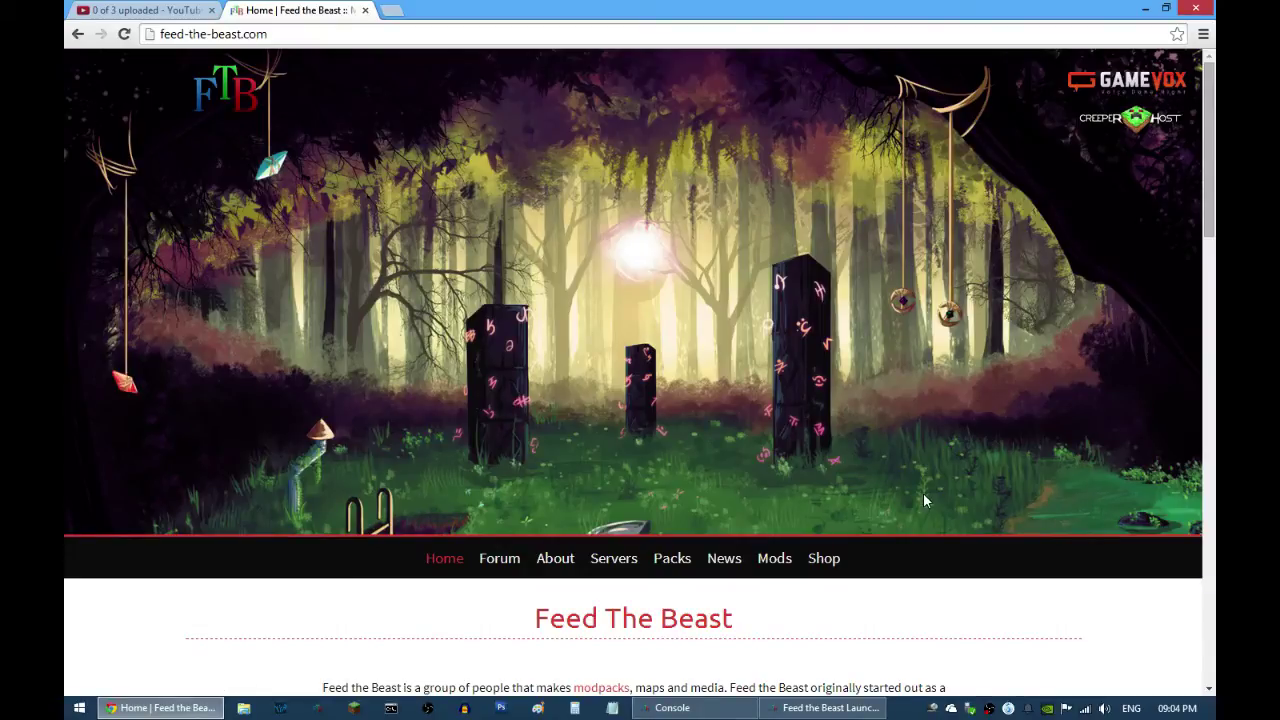
scroll(924, 494, down, 1)
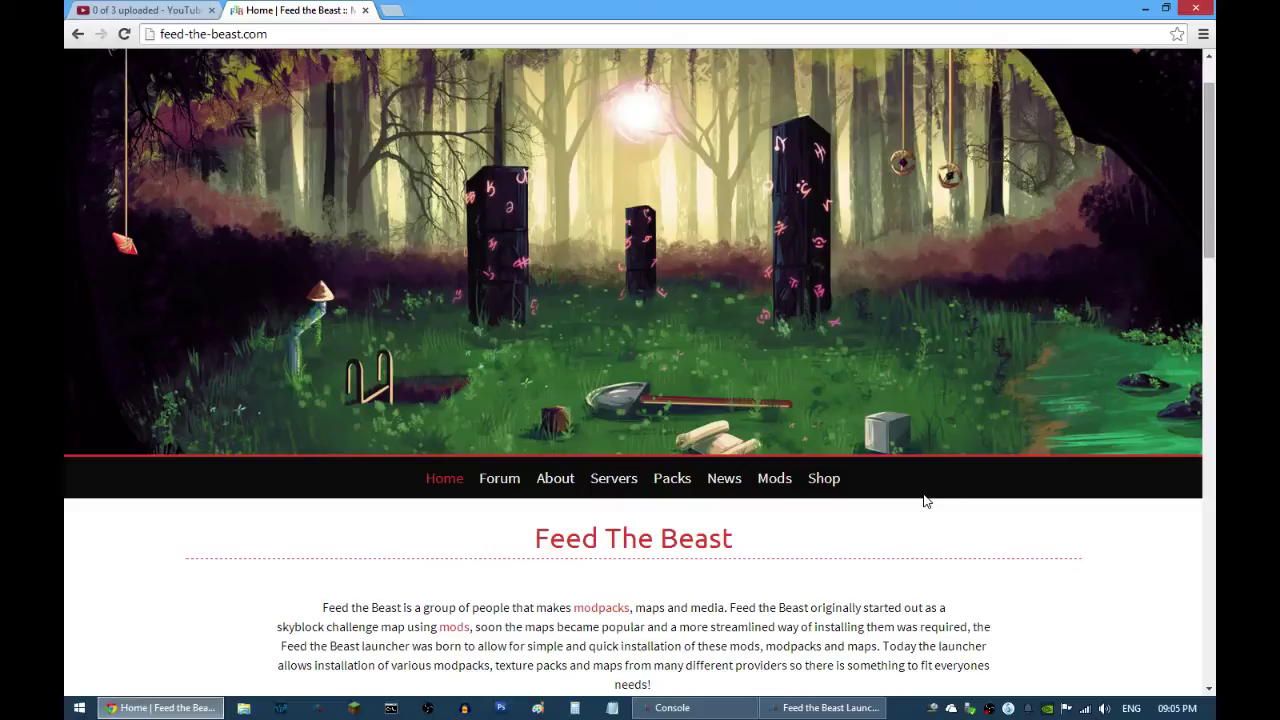
scroll(924, 500, down, 4)
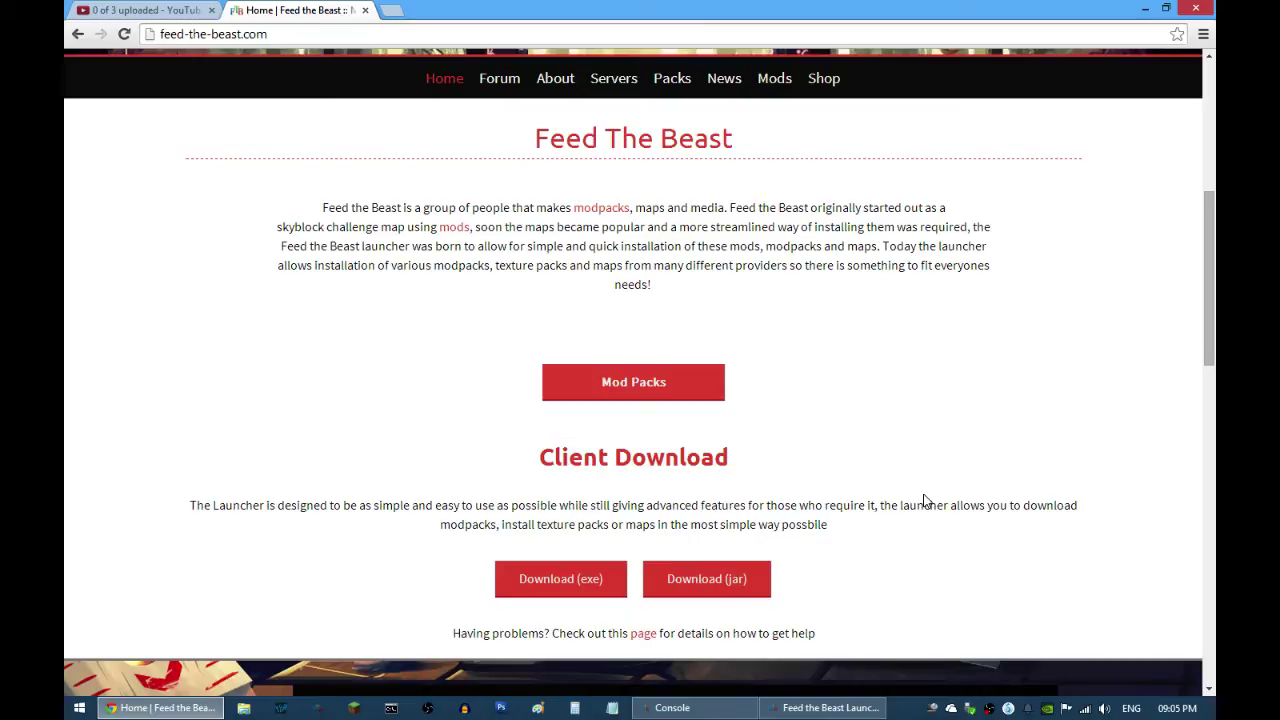
scroll(924, 500, up, 2)
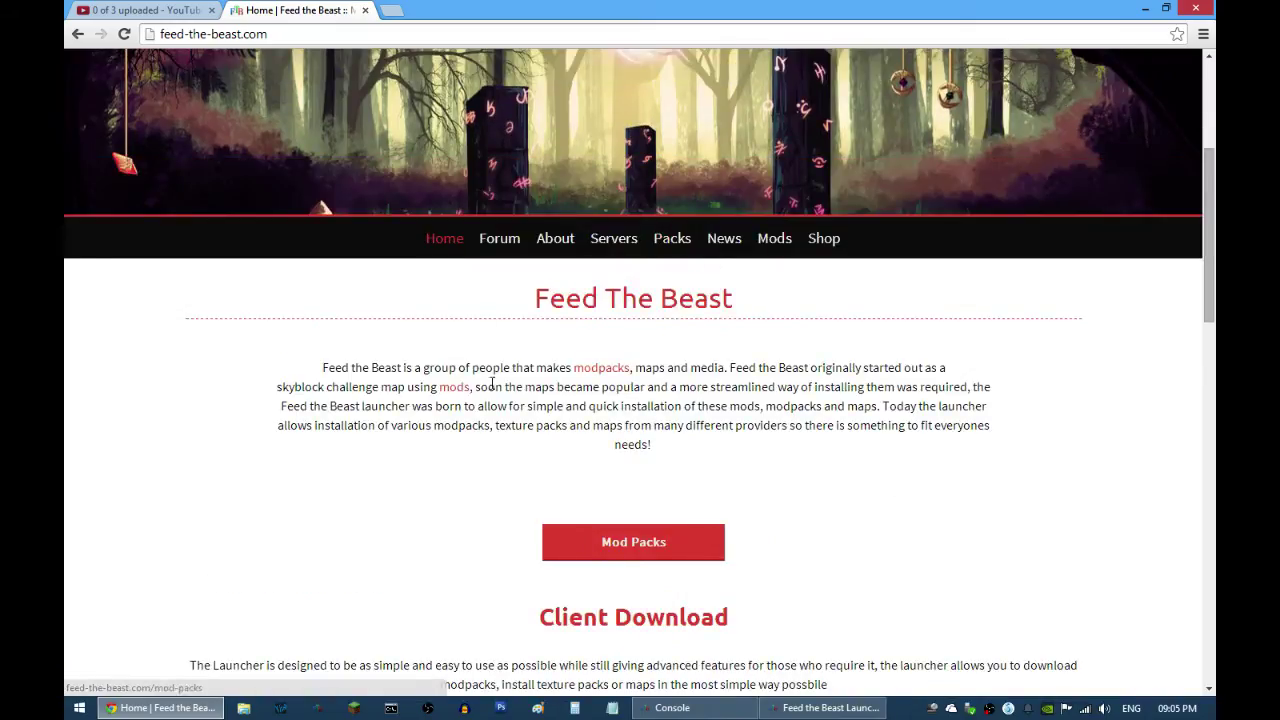
scroll(390, 420, up, 2)
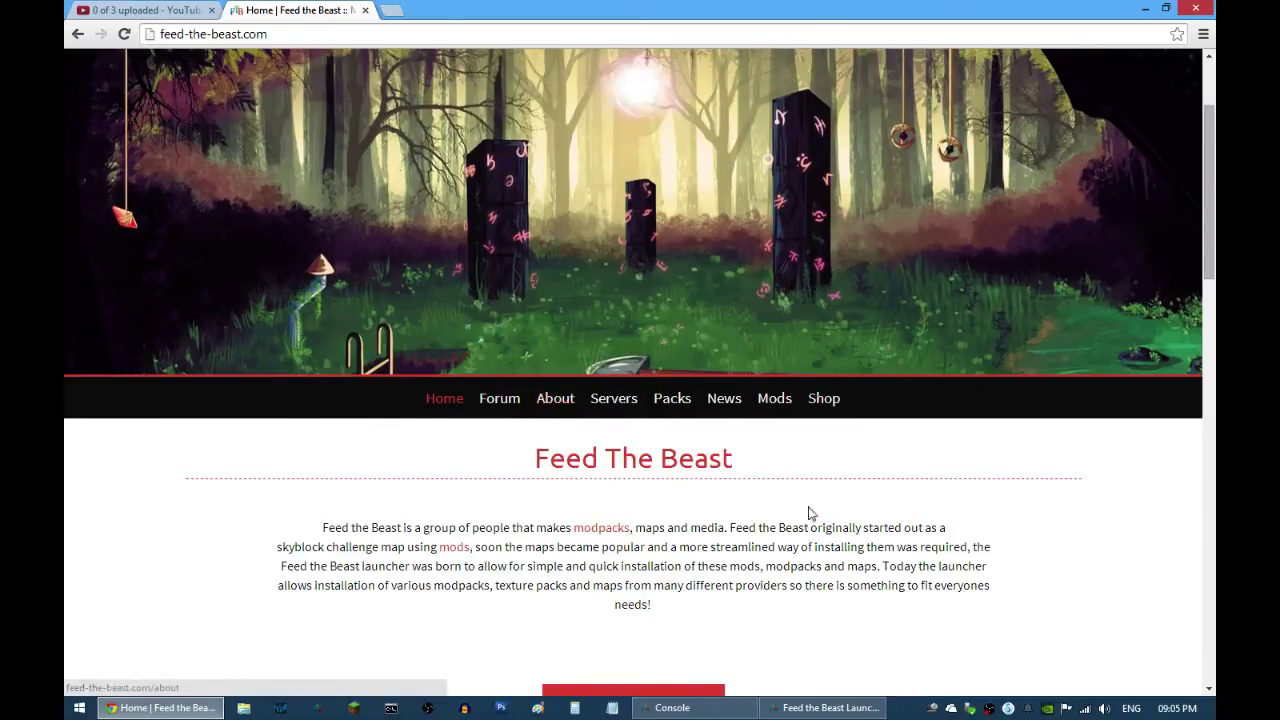
scroll(807, 511, down, 2)
scroll(807, 511, down, 2)
scroll(805, 510, up, 4)
scroll(805, 510, up, 2)
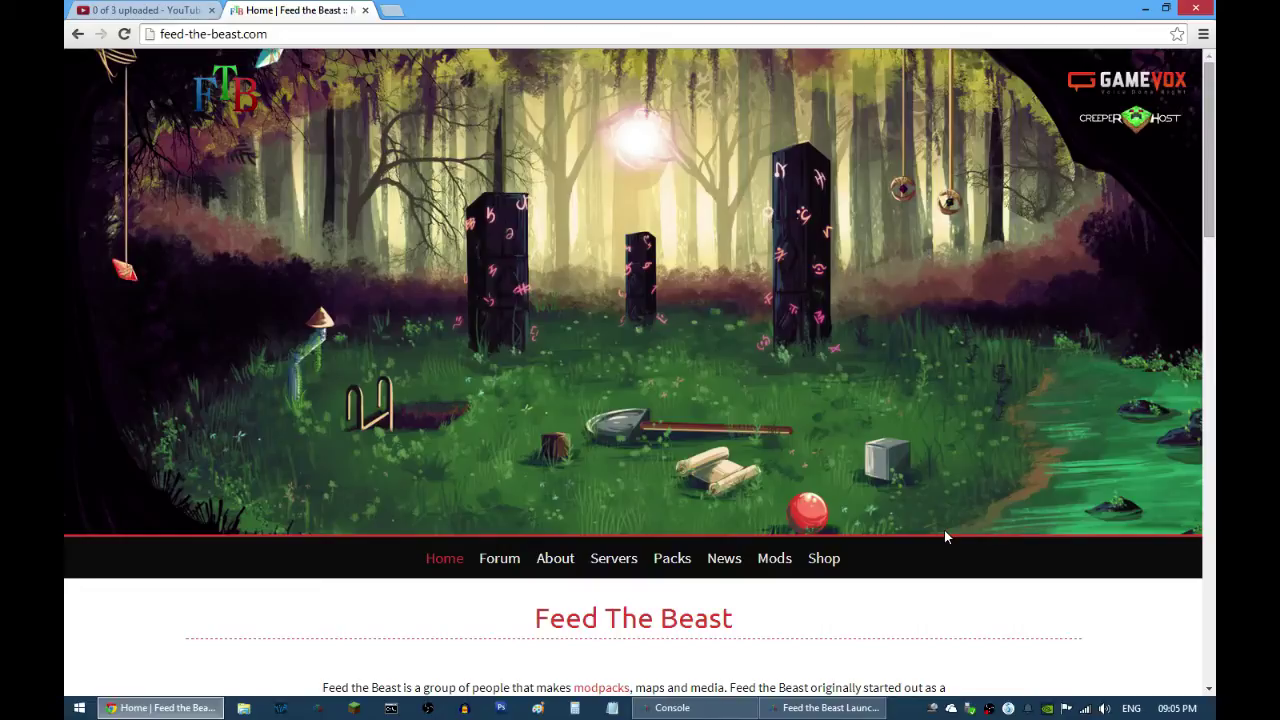
Step: Scroll down and highlight, then clear, the Client Download heading text twice
scroll(944, 536, down, 5)
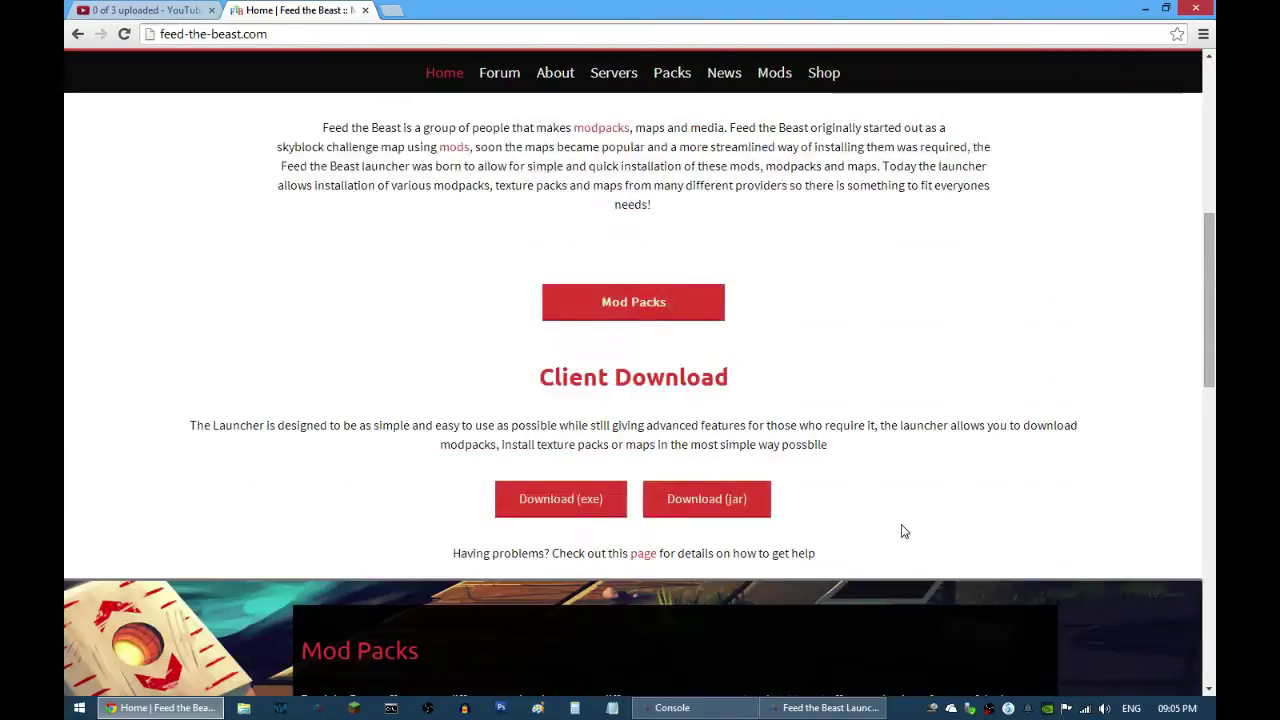
drag(538, 377, 765, 408)
click(466, 386)
drag(538, 378, 729, 378)
click(622, 425)
Step: Scroll up and down the Feed the Beast home page to review its content
scroll(622, 425, down, 1)
scroll(340, 480, up, 3)
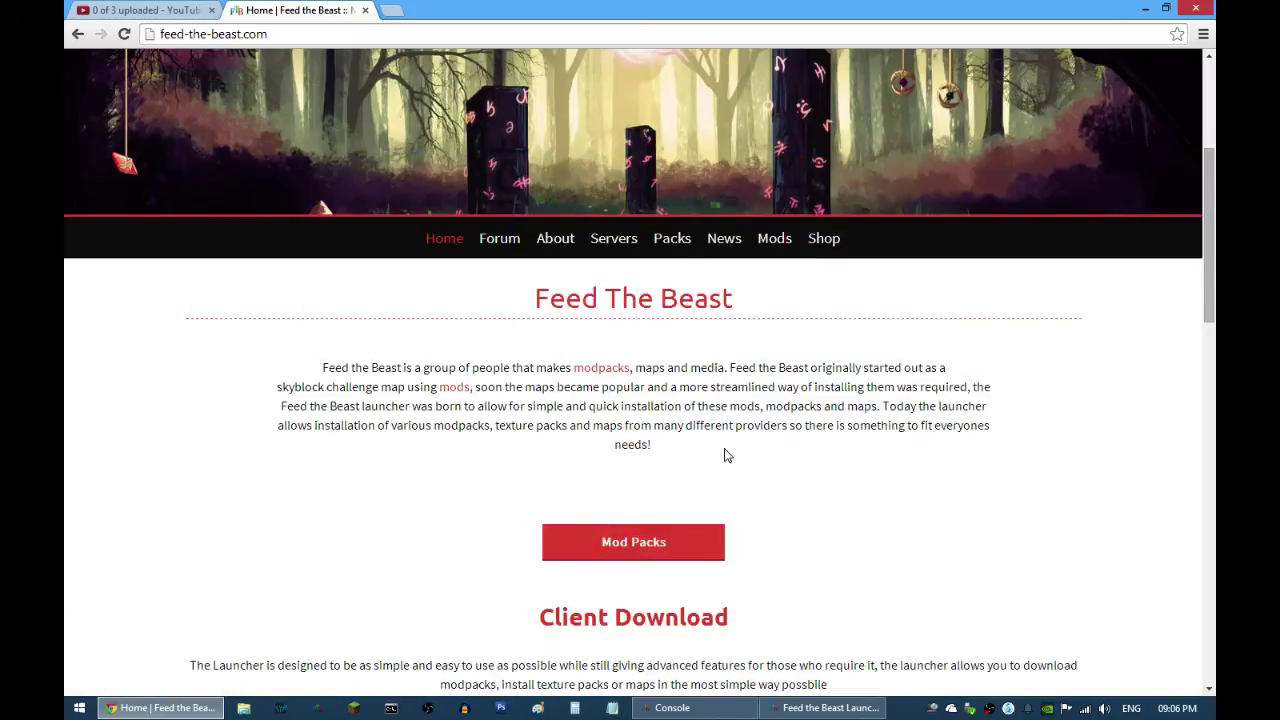
scroll(727, 455, up, 2)
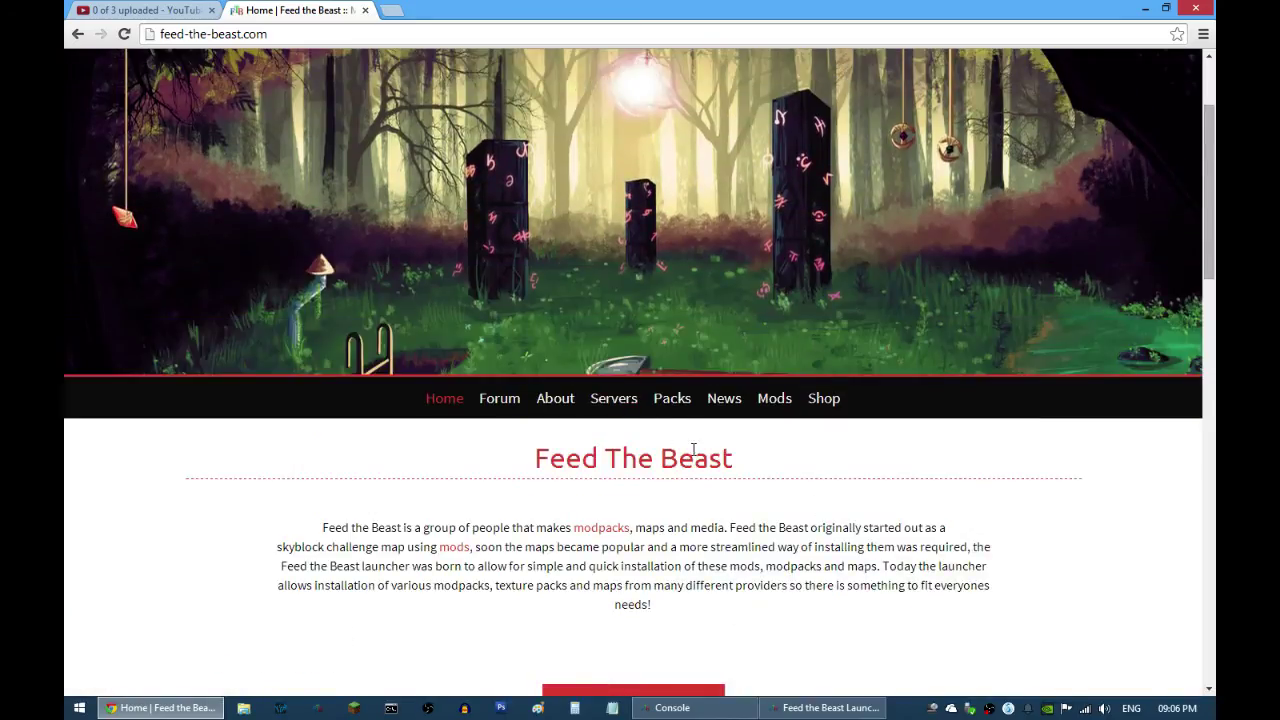
scroll(745, 499, down, 4)
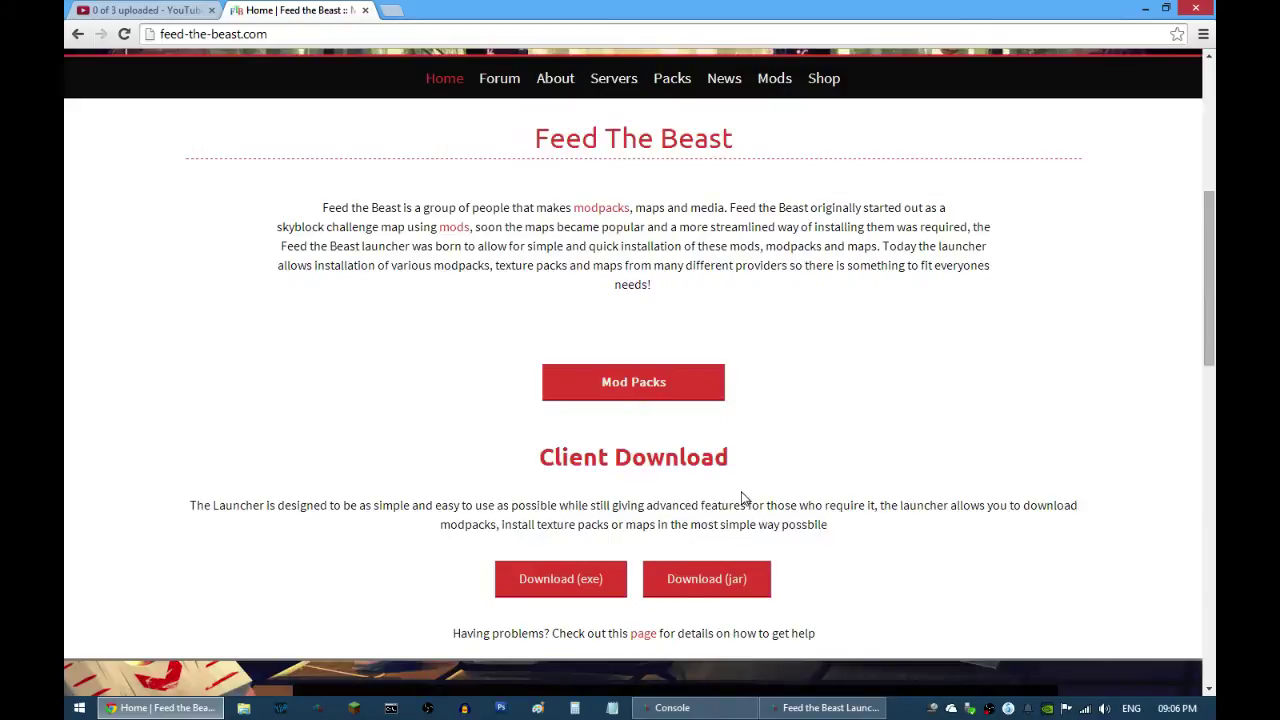
scroll(745, 497, down, 4)
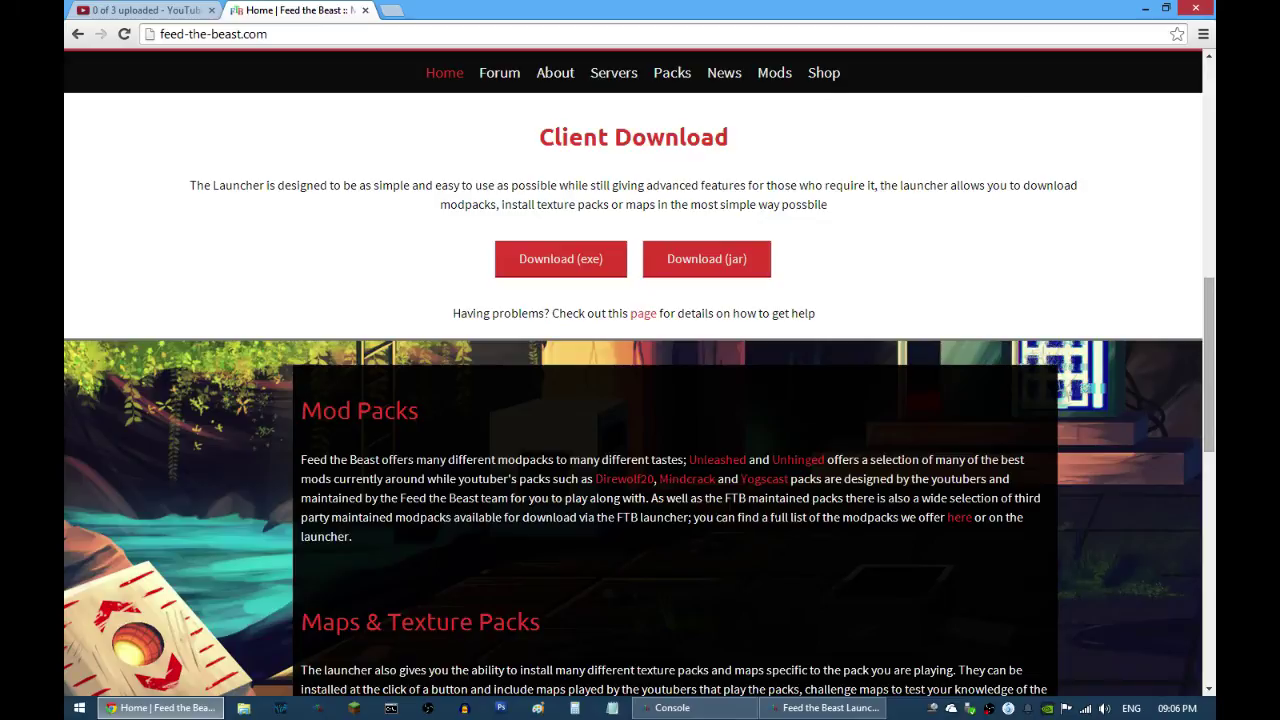
scroll(633, 390, down, 2)
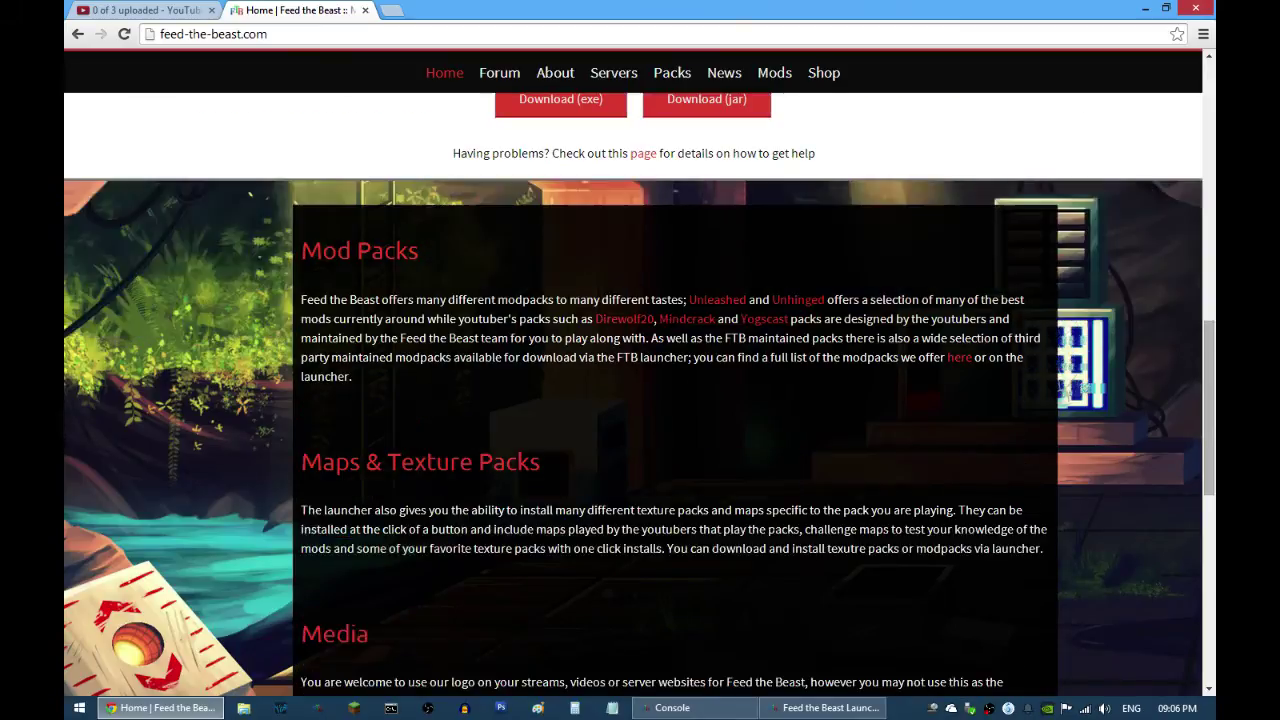
scroll(633, 390, down, 2)
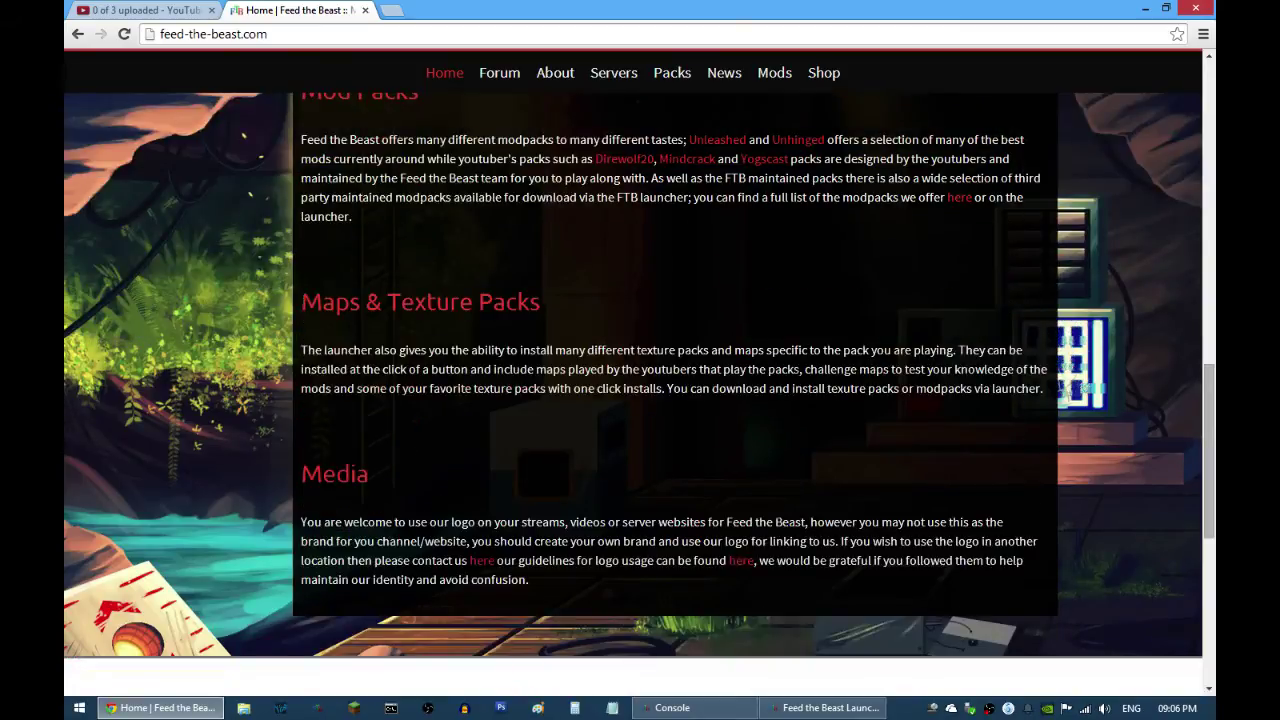
scroll(766, 526, up, 8)
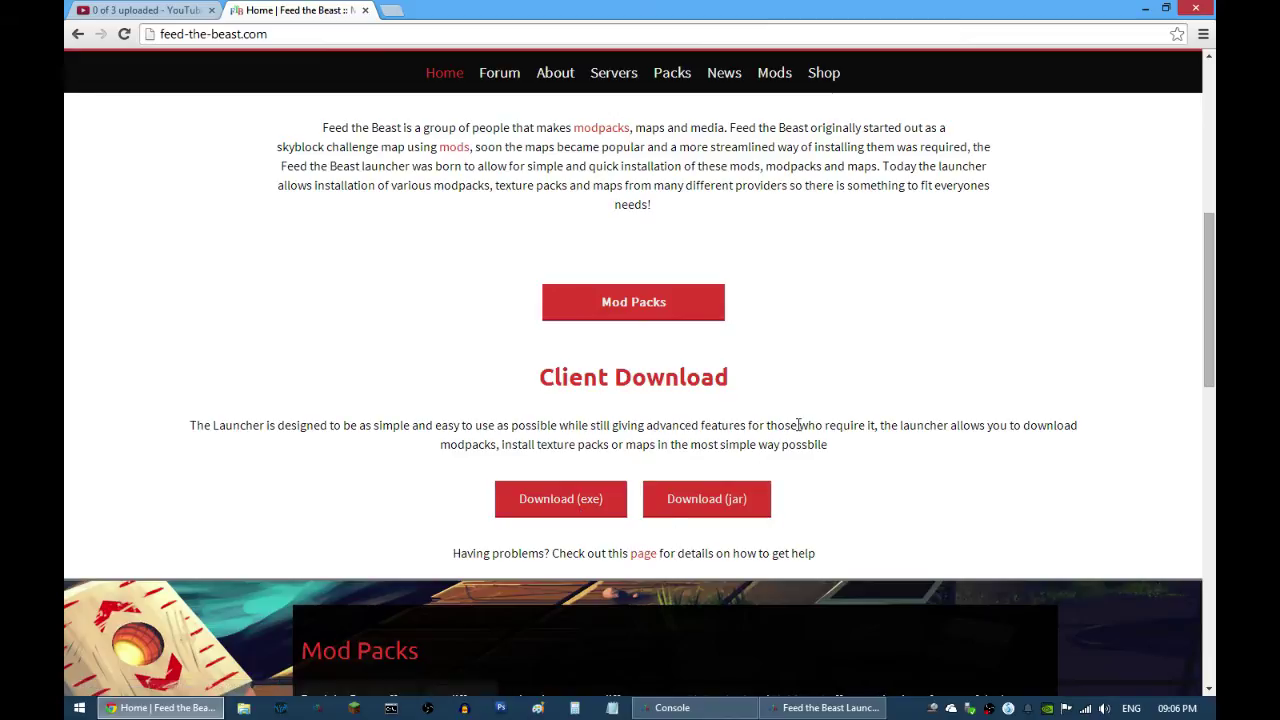
scroll(790, 430, up, 4)
Step: Restore the Feed the Beast Launcher from the taskbar and drag it right and down over the browser
click(820, 707)
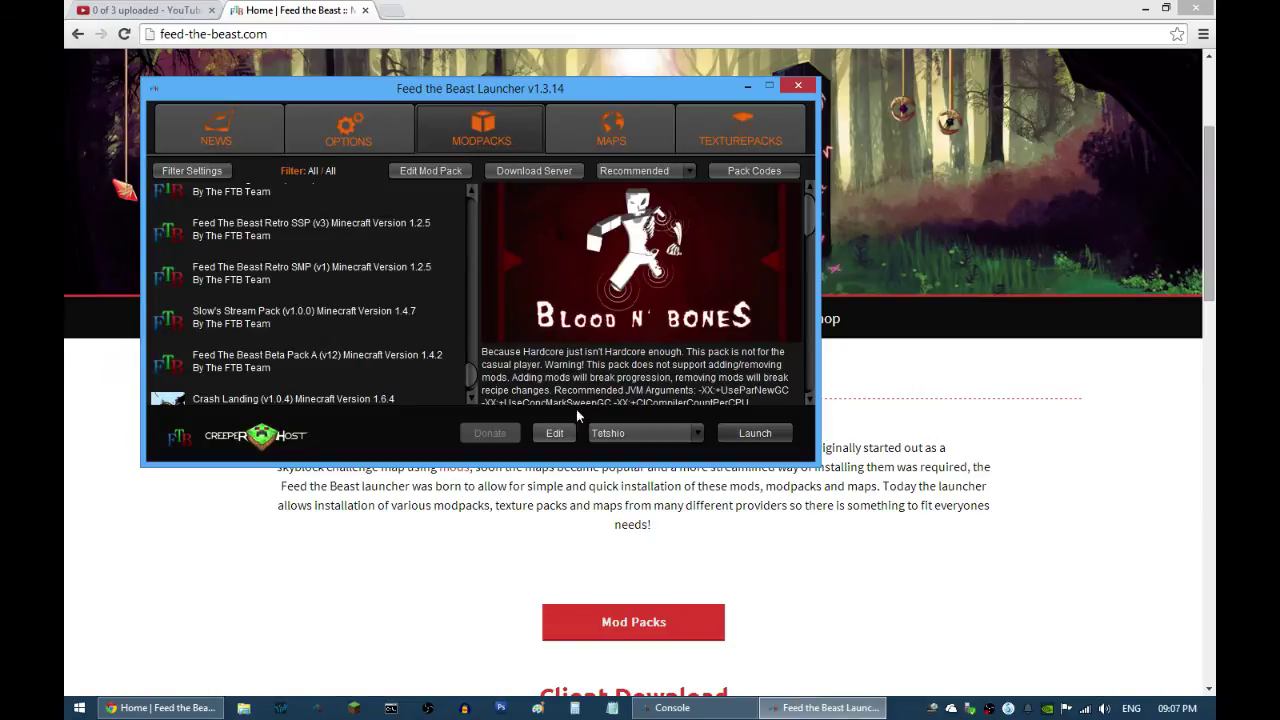
drag(504, 88, 785, 122)
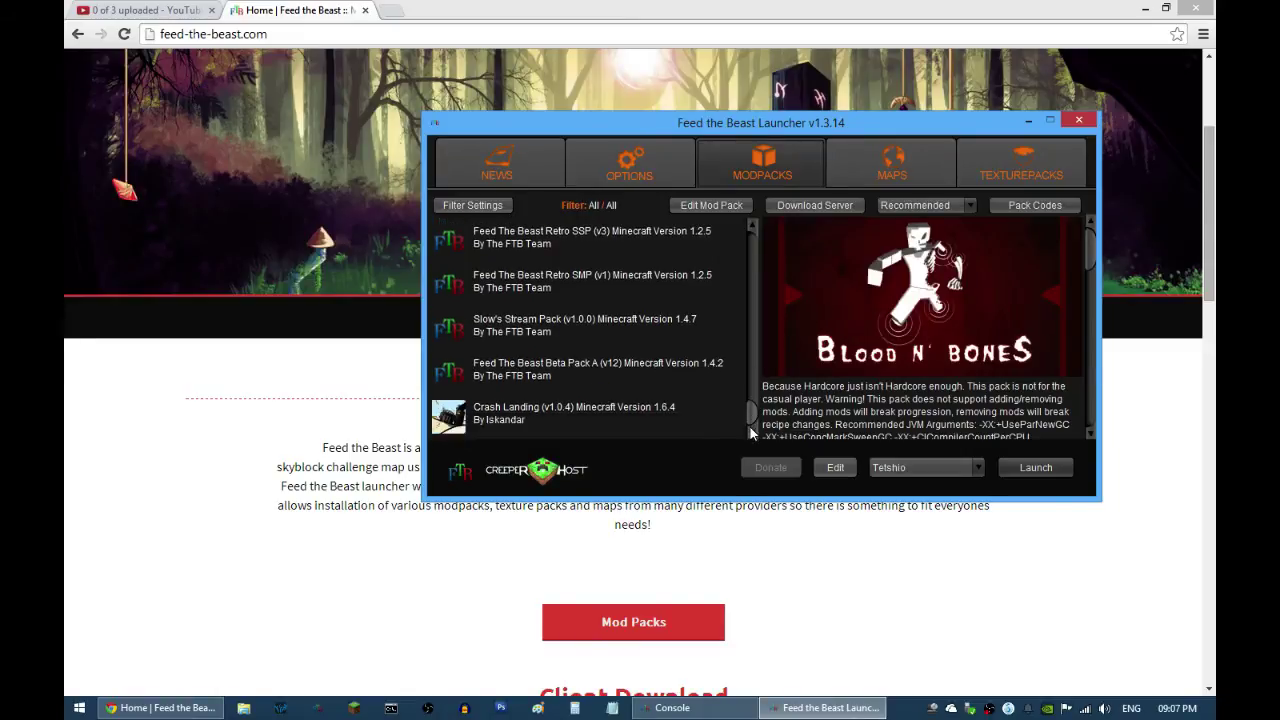
Step: Nudge the launcher further right and scroll through the modpack list with its scrollbar
scroll(752, 290, up, 10)
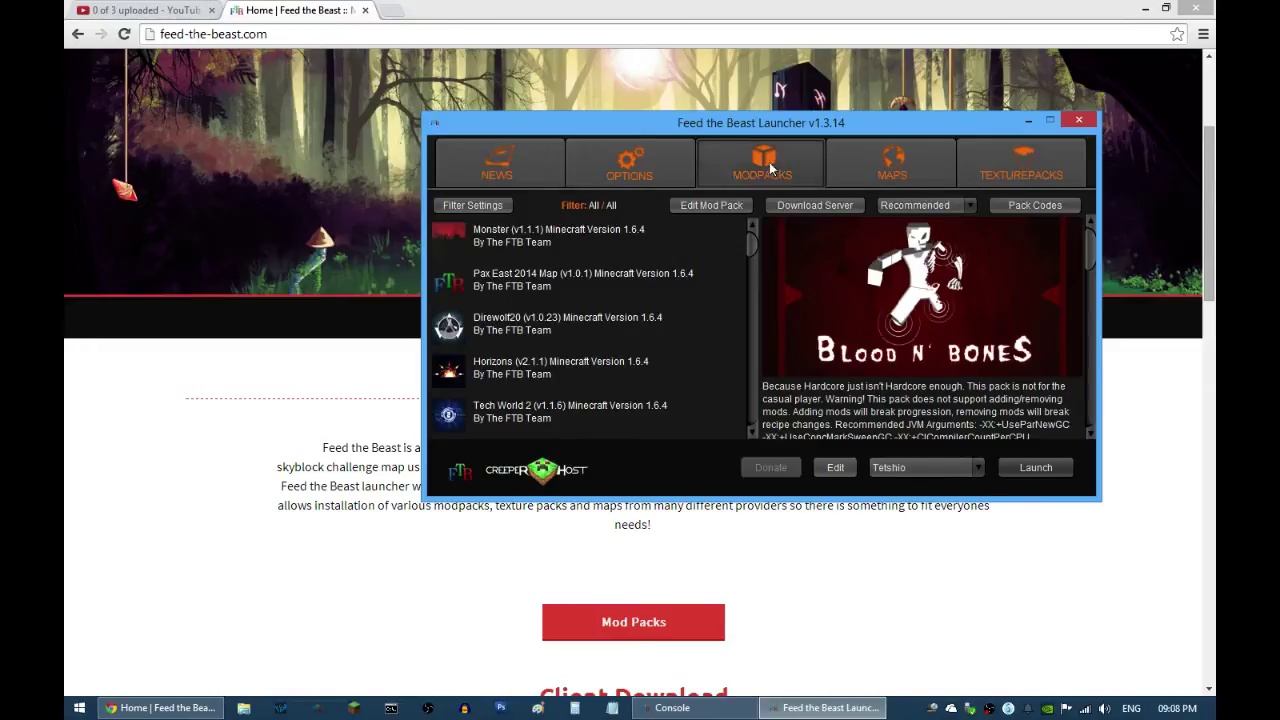
drag(756, 132, 860, 120)
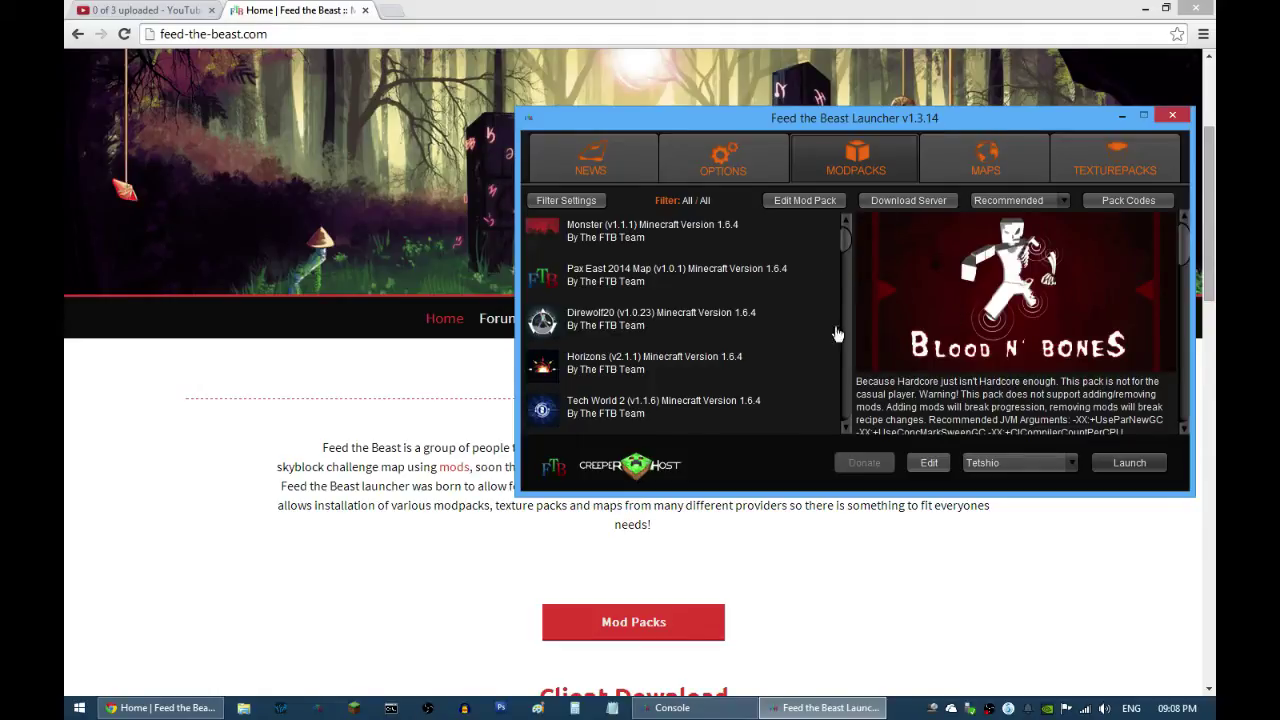
mouse_move(845, 245)
mouse_down()
mouse_move(845, 427)
mouse_move(845, 243)
mouse_up()
drag(846, 241, 856, 297)
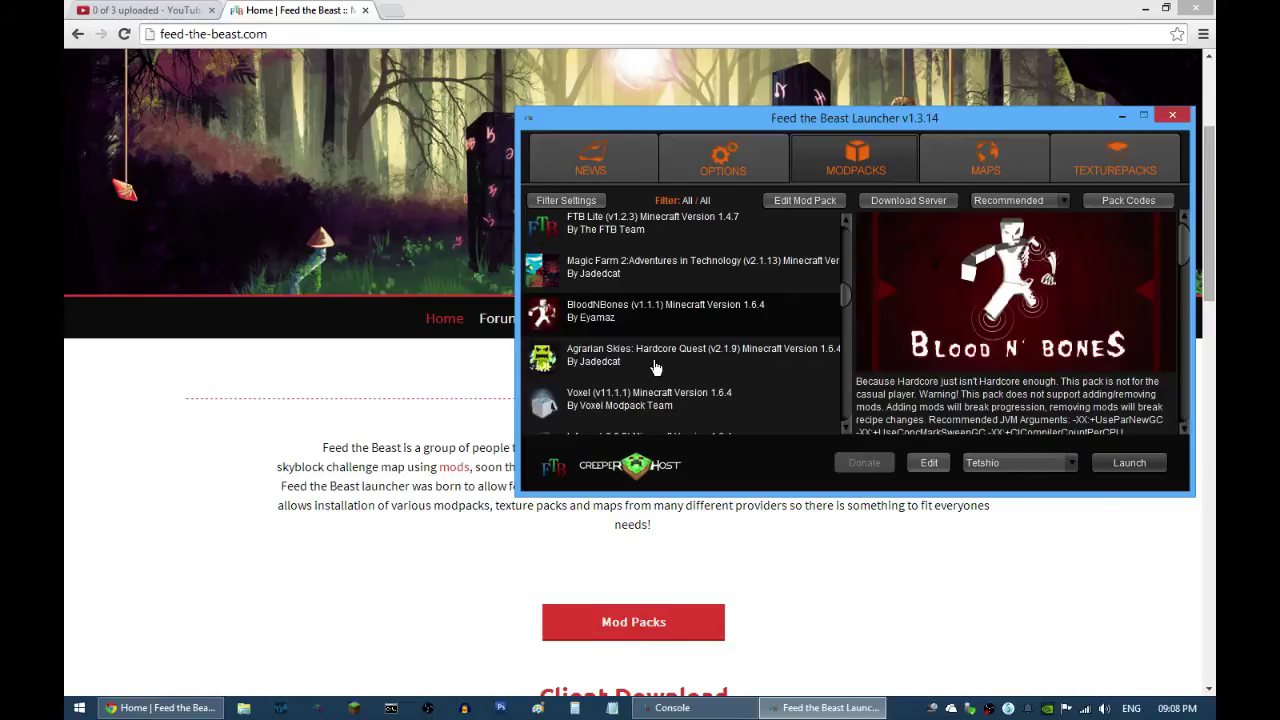
mouse_move(846, 295)
mouse_down()
mouse_move(852, 395)
mouse_move(859, 298)
mouse_move(846, 303)
mouse_up()
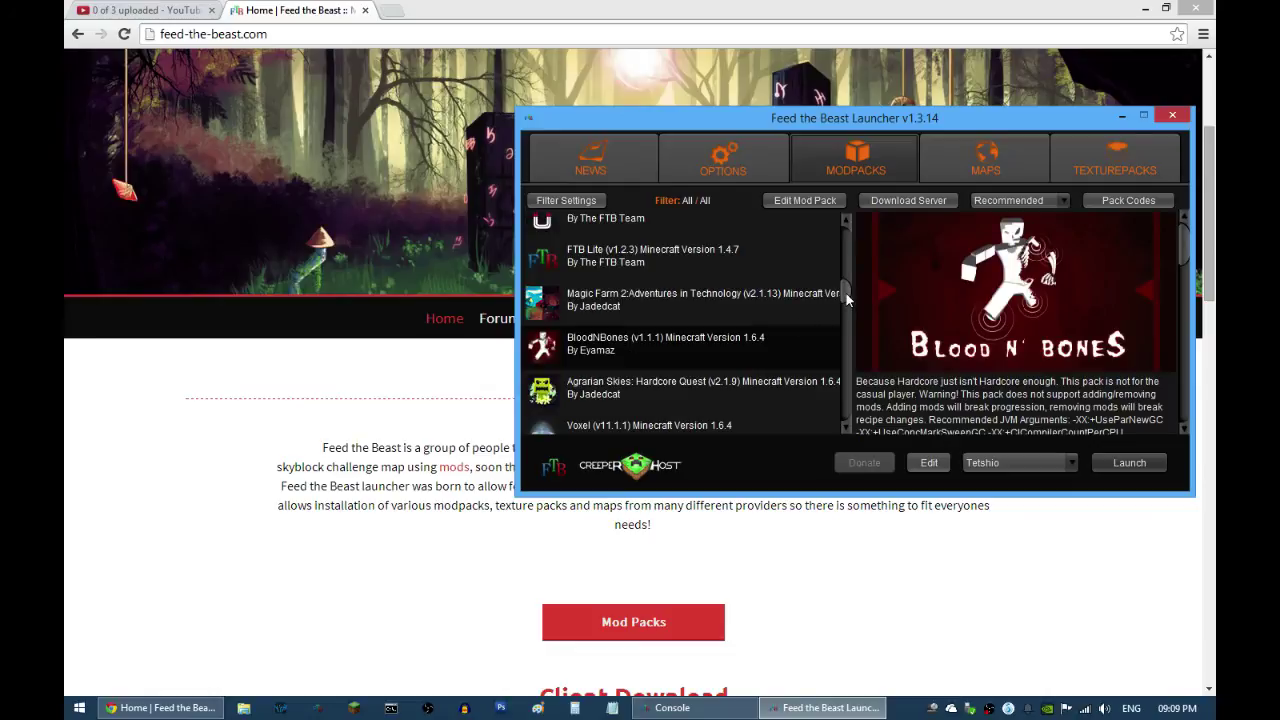
drag(846, 293, 852, 426)
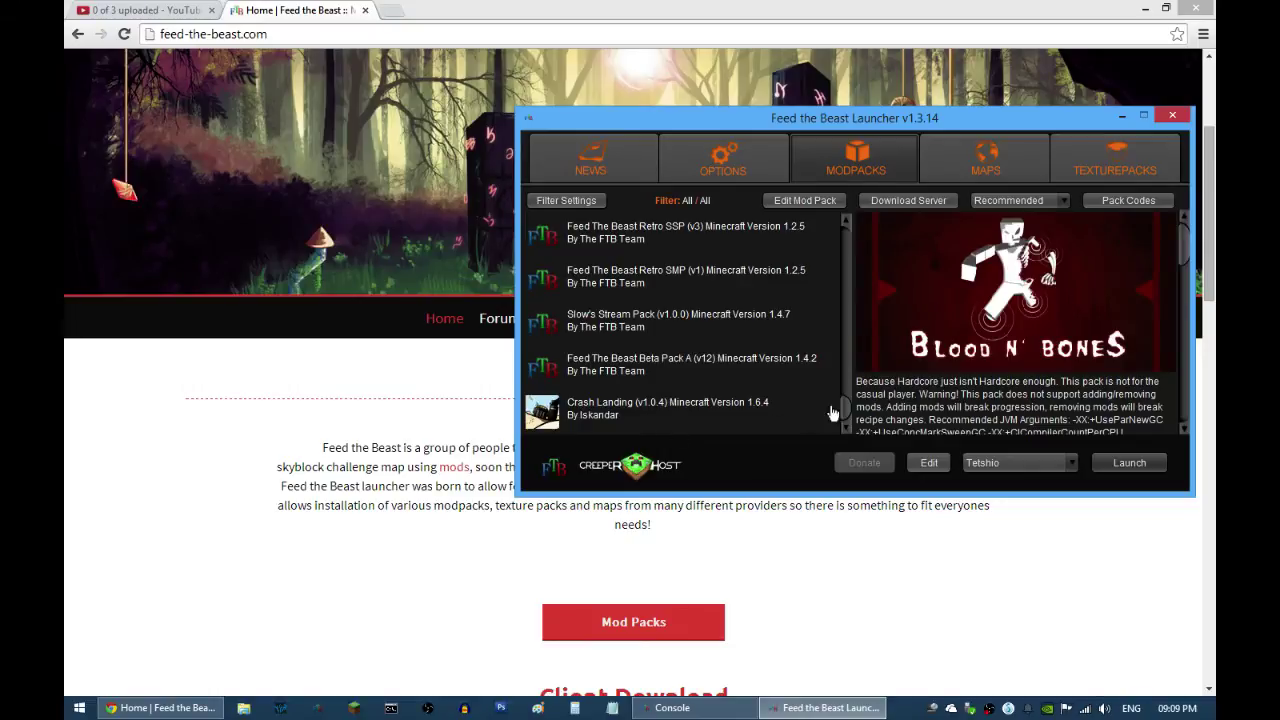
drag(844, 405, 853, 240)
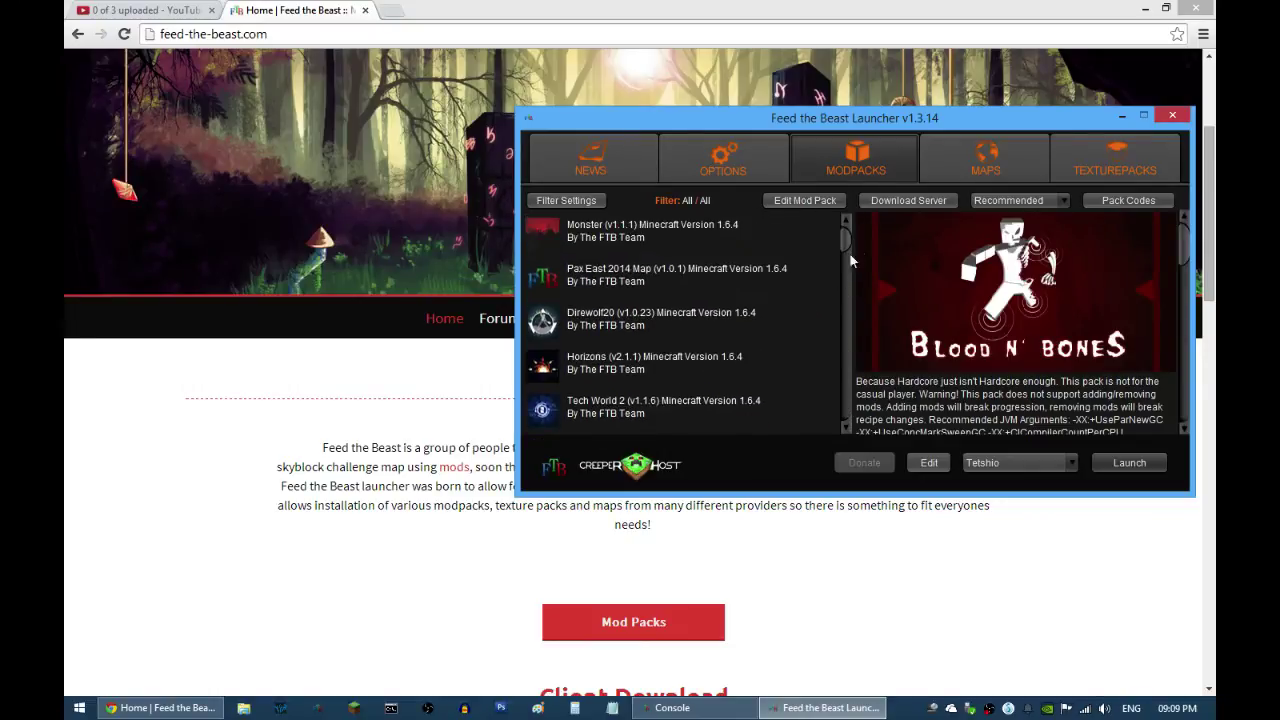
Step: Enter a trial private pack code in the Pack Codes window, then close it
click(1126, 201)
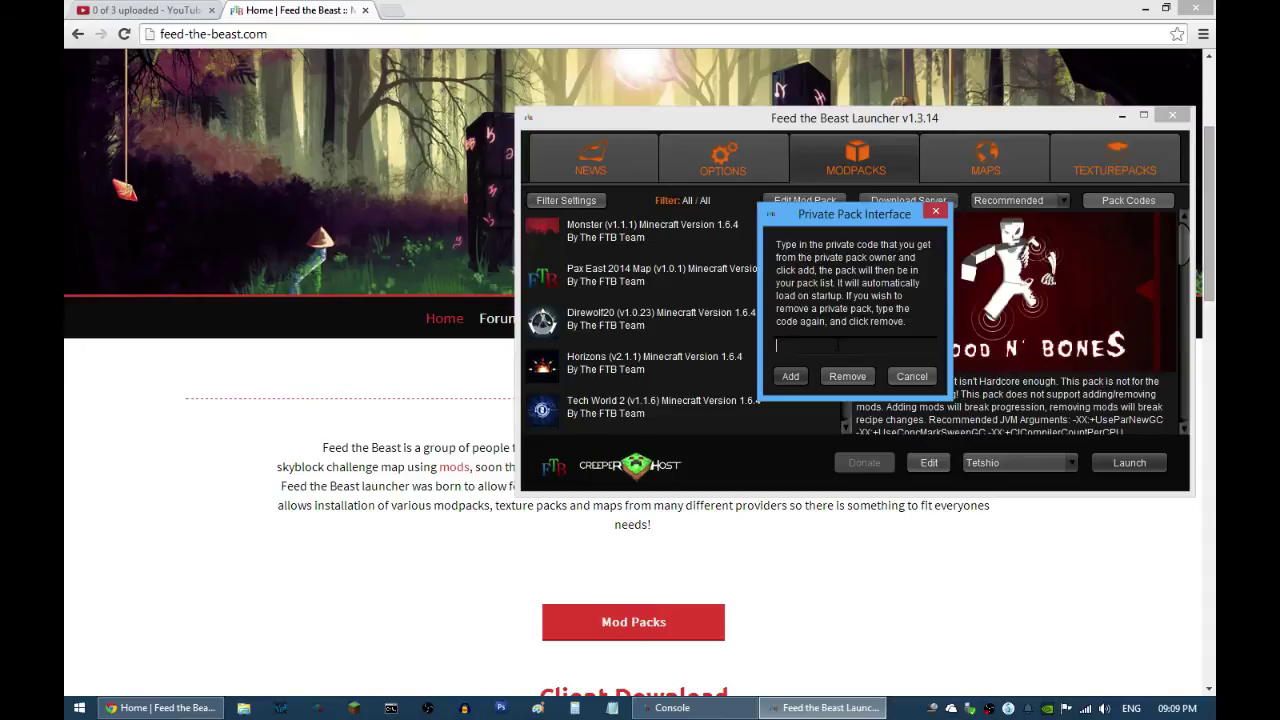
text(boom)
click(937, 212)
Step: Scroll the modpack list, reopen Pack Codes and enter another private pack code
drag(842, 252, 806, 440)
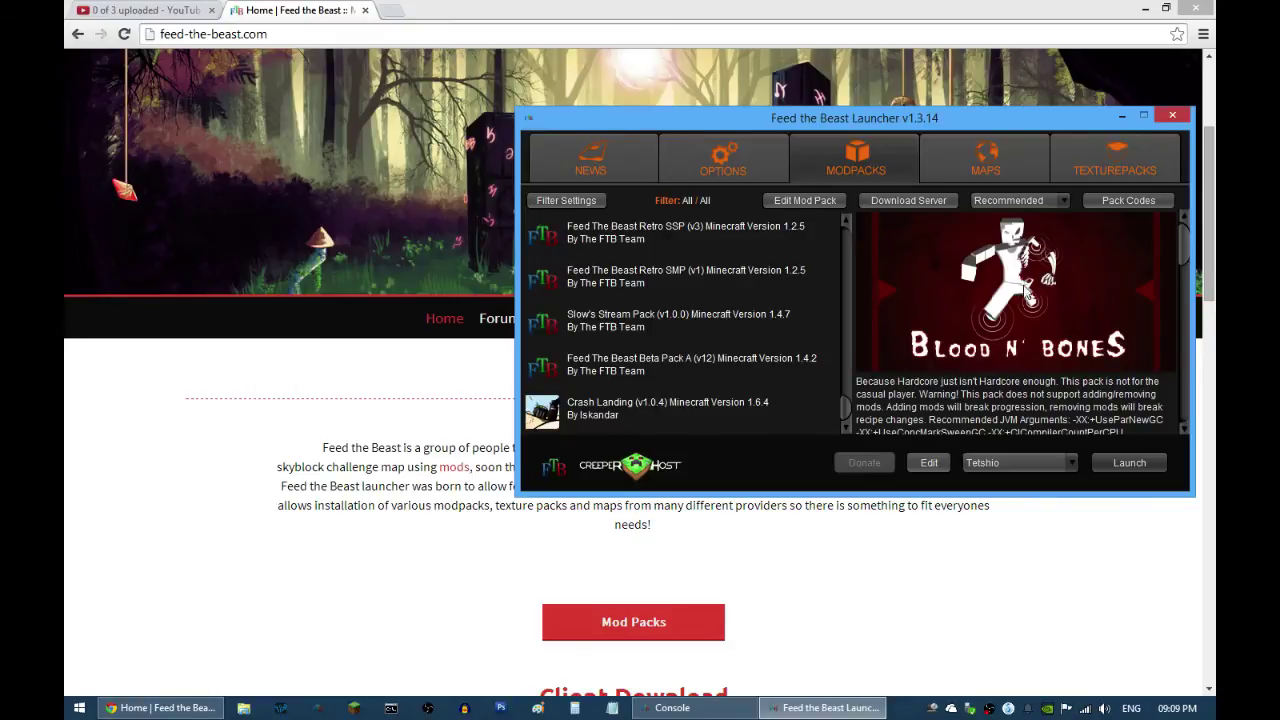
click(1122, 203)
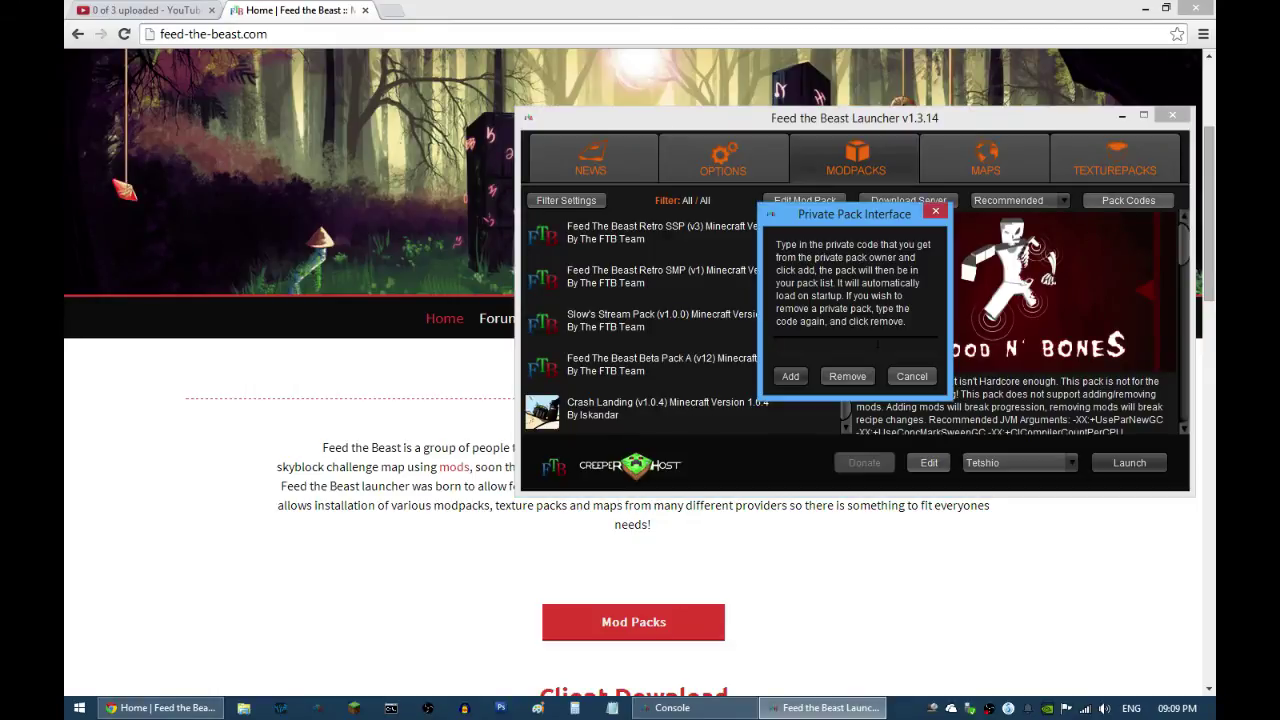
text(MegaSharkPunch)
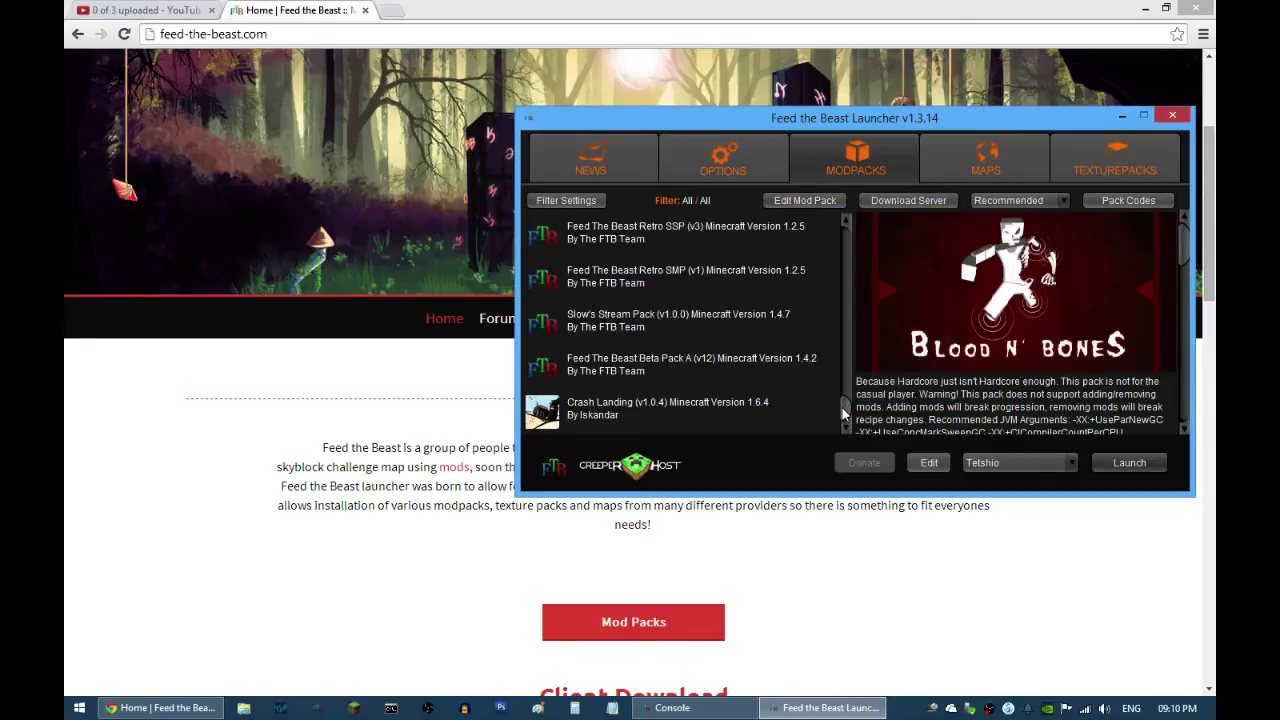
scroll(842, 407, up, 3)
scroll(839, 417, down, 3)
drag(839, 419, 842, 342)
scroll(842, 333, down, 5)
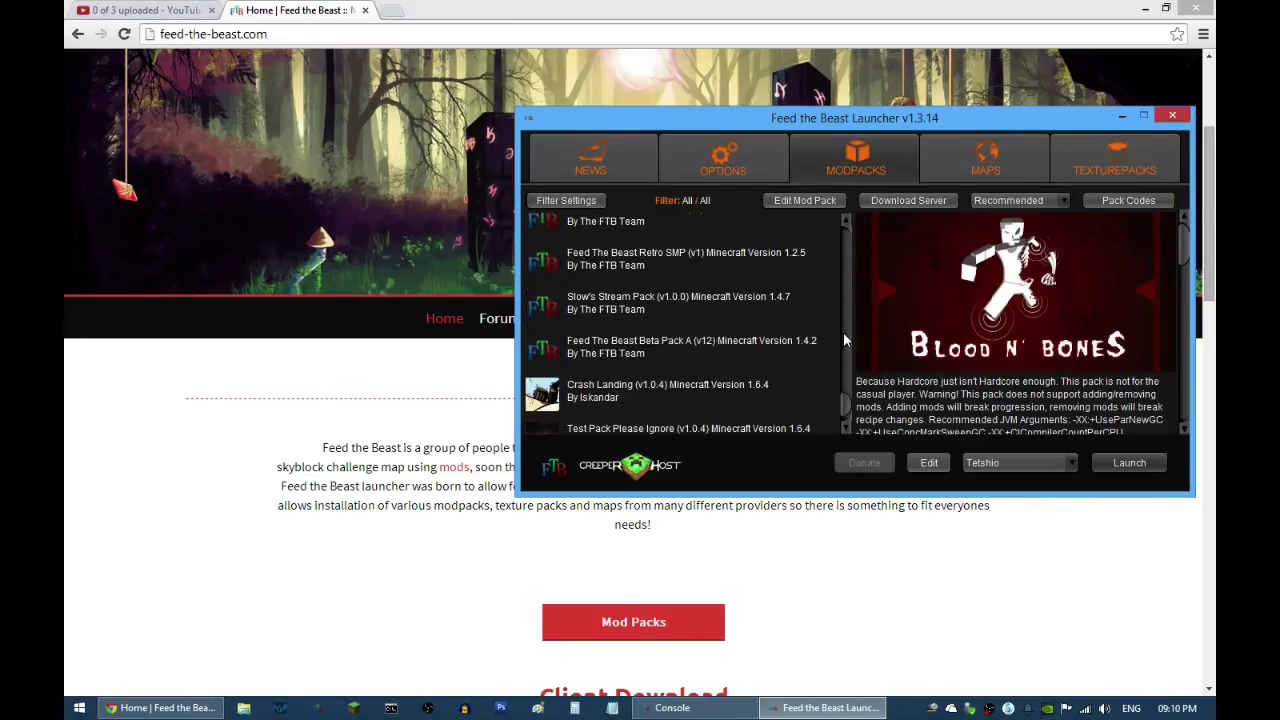
scroll(846, 405, down, 1)
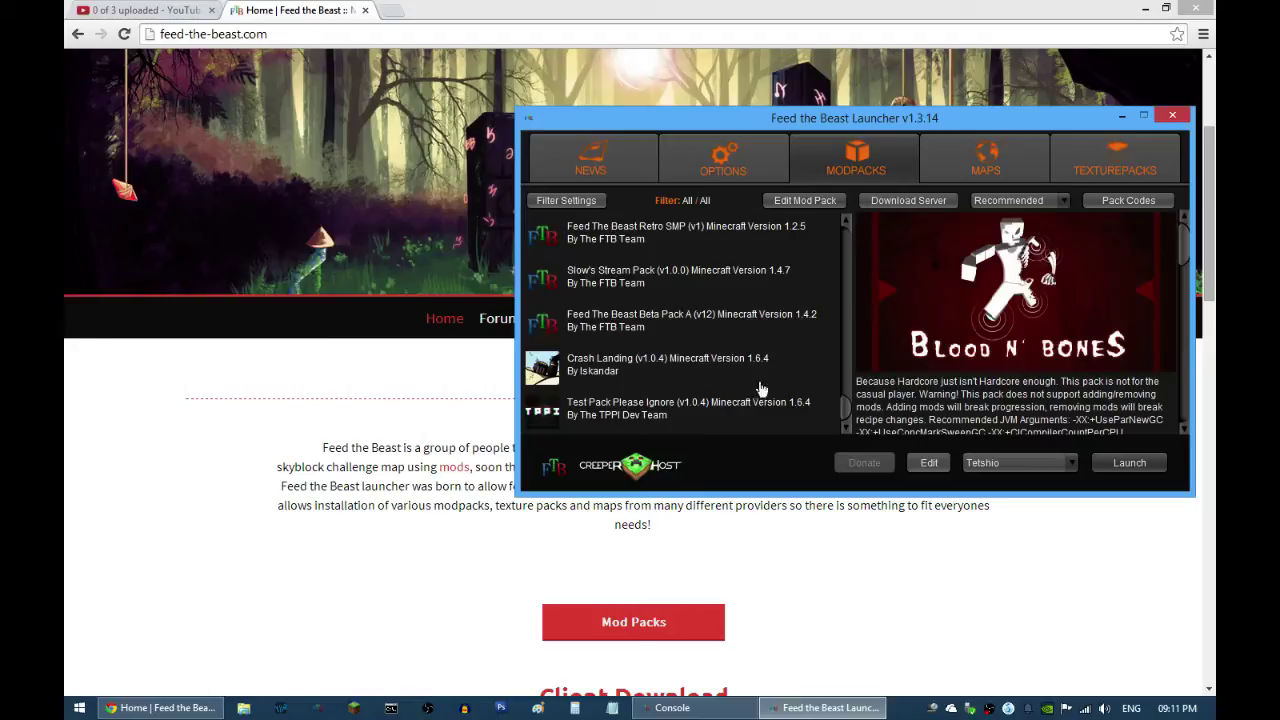
Step: Browse Crash Landing and BloodNBones, then select Agrarian Skies: Hardcore Quest at version 2.1.6
click(691, 365)
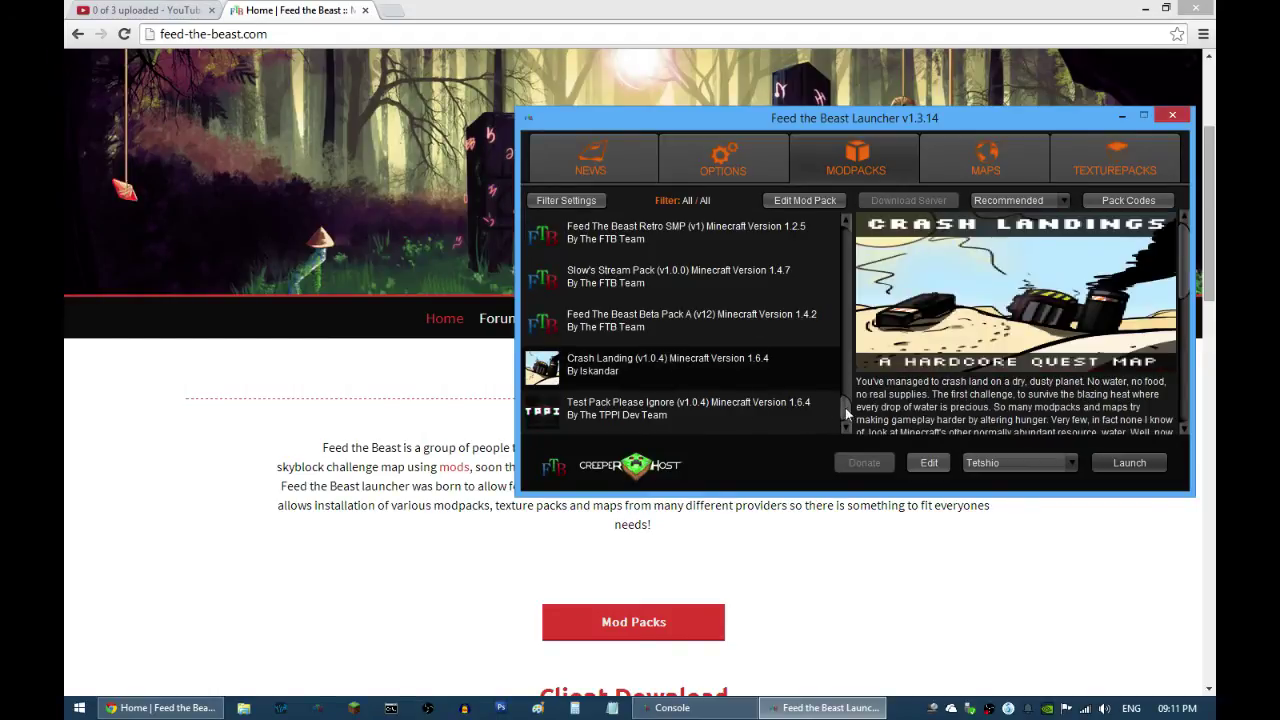
drag(847, 405, 847, 296)
click(694, 338)
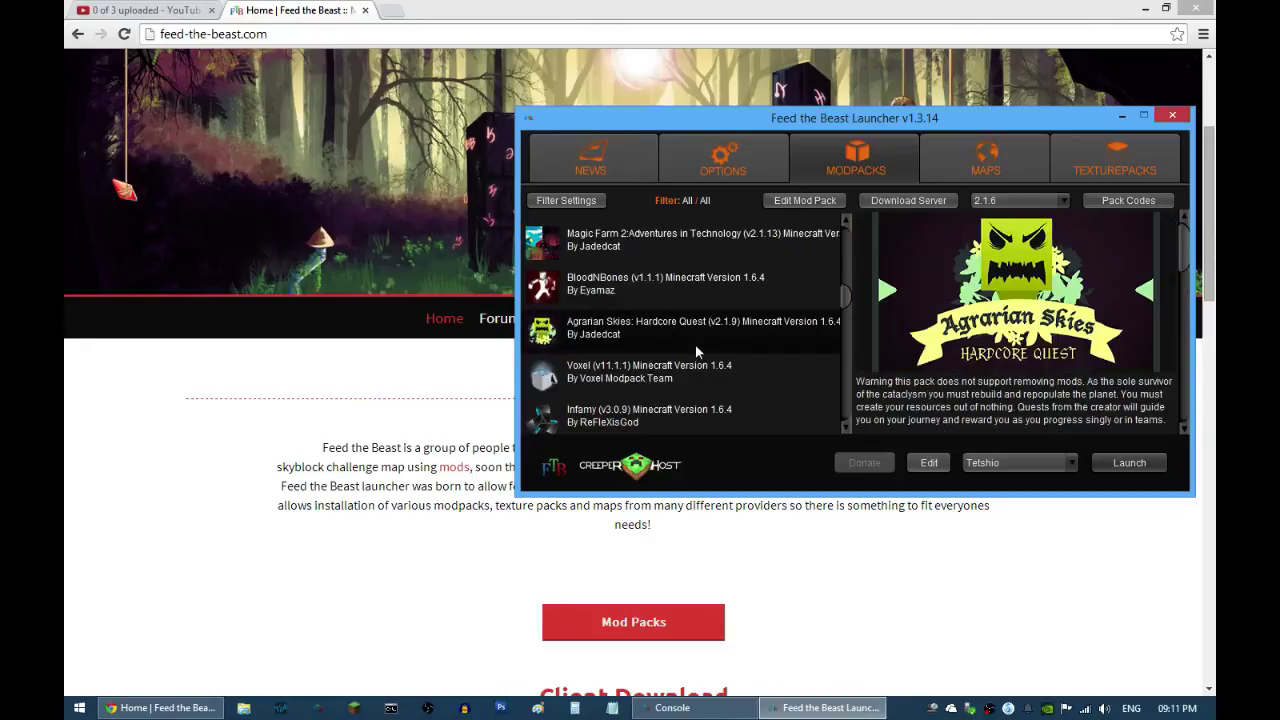
click(642, 290)
scroll(837, 424, down, 5)
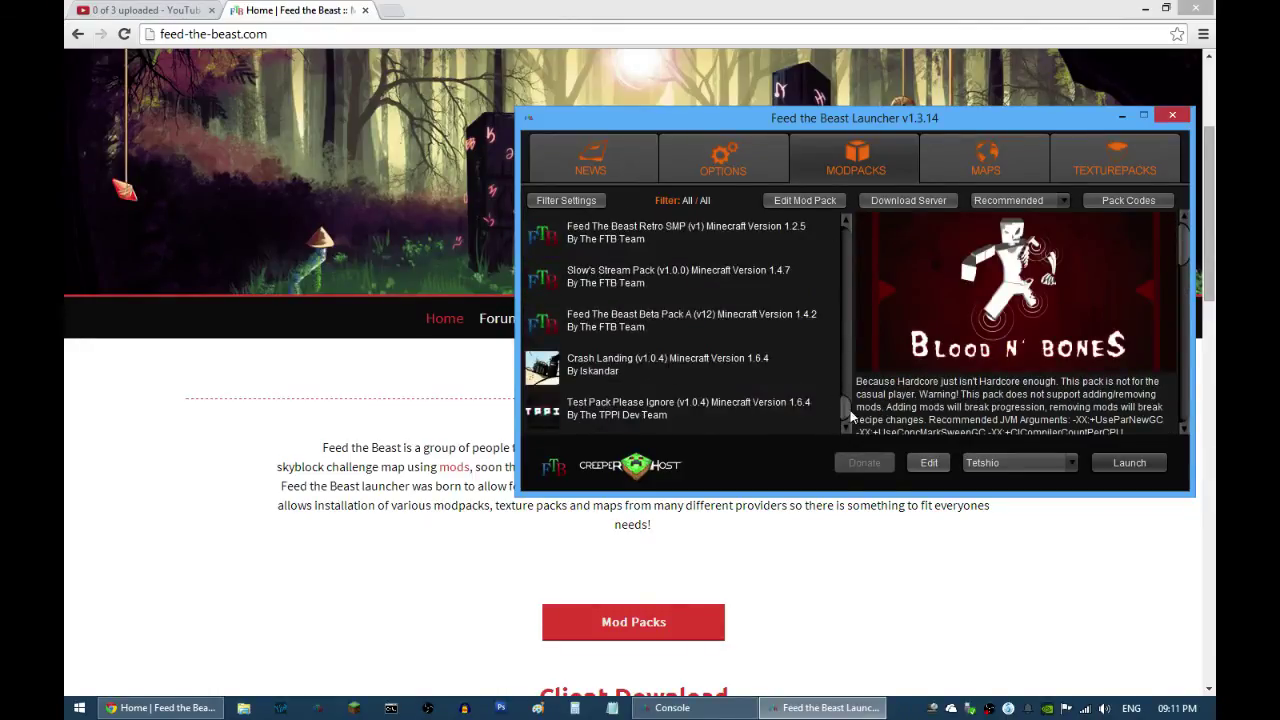
drag(847, 407, 842, 289)
click(664, 374)
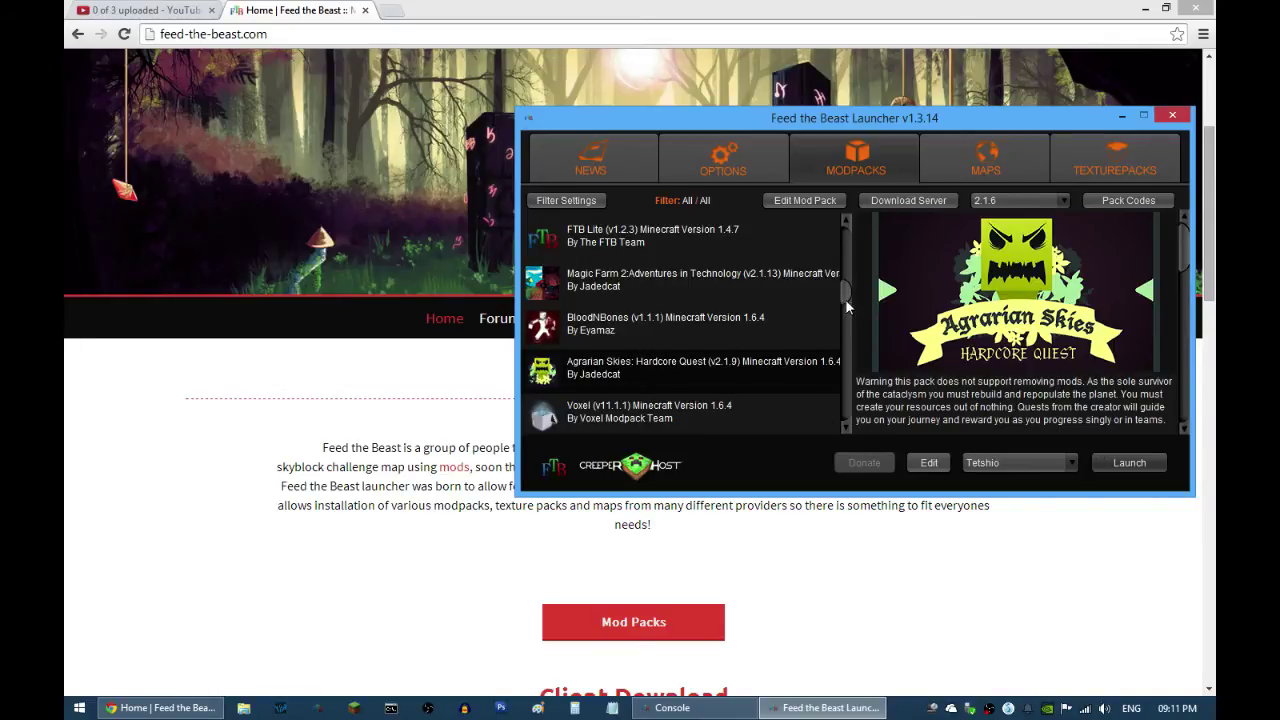
Step: Scroll through the modpack list, then launch Agrarian Skies: Hardcore Quest version 2.1.6
drag(845, 297, 854, 427)
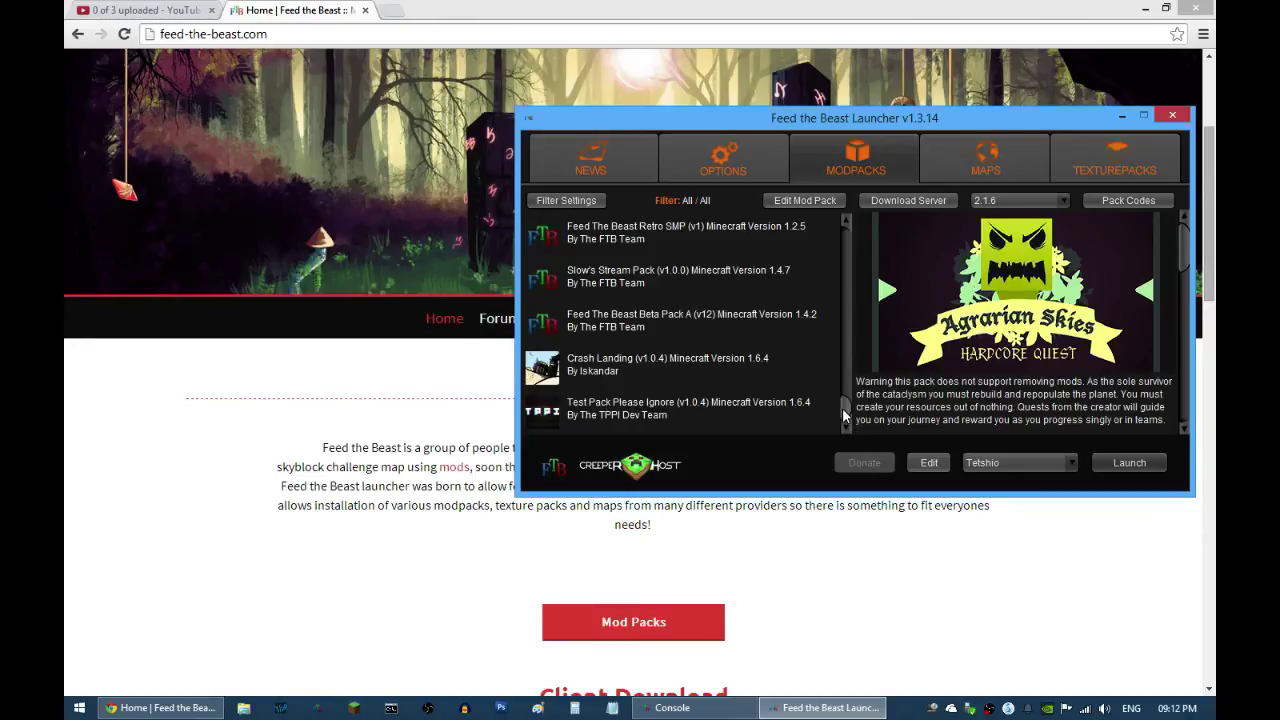
drag(842, 407, 850, 289)
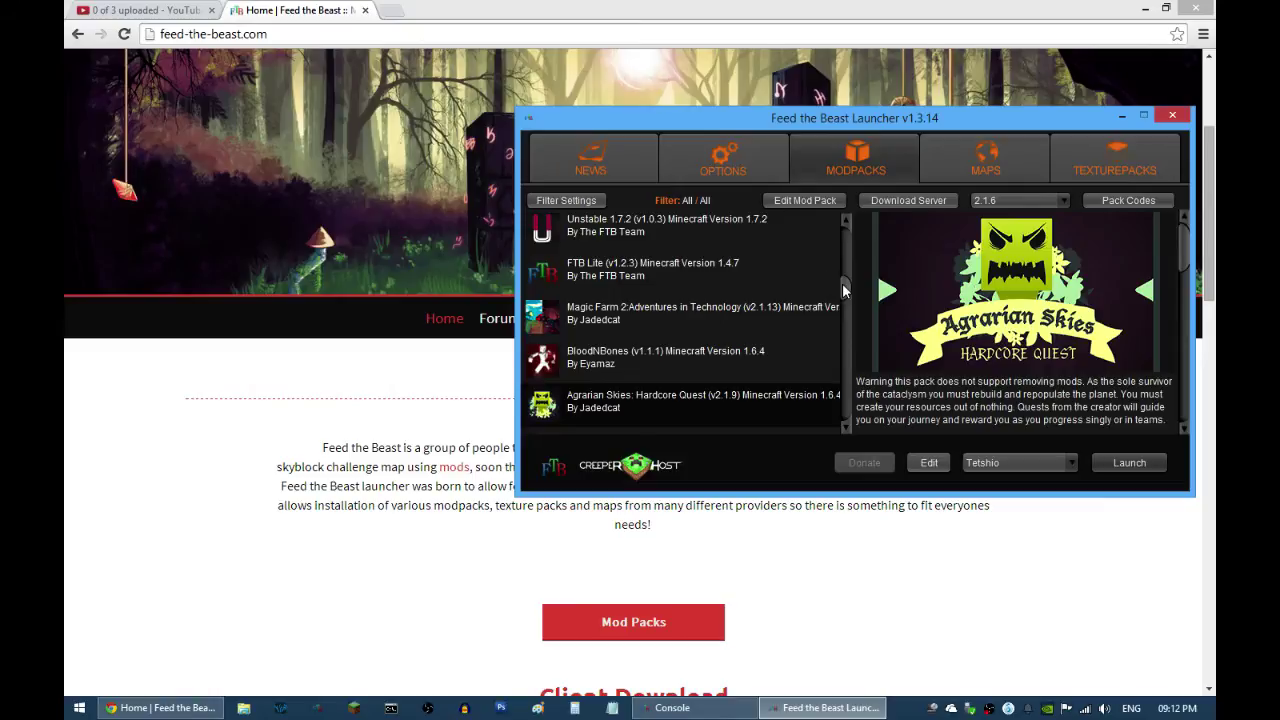
drag(845, 288, 842, 261)
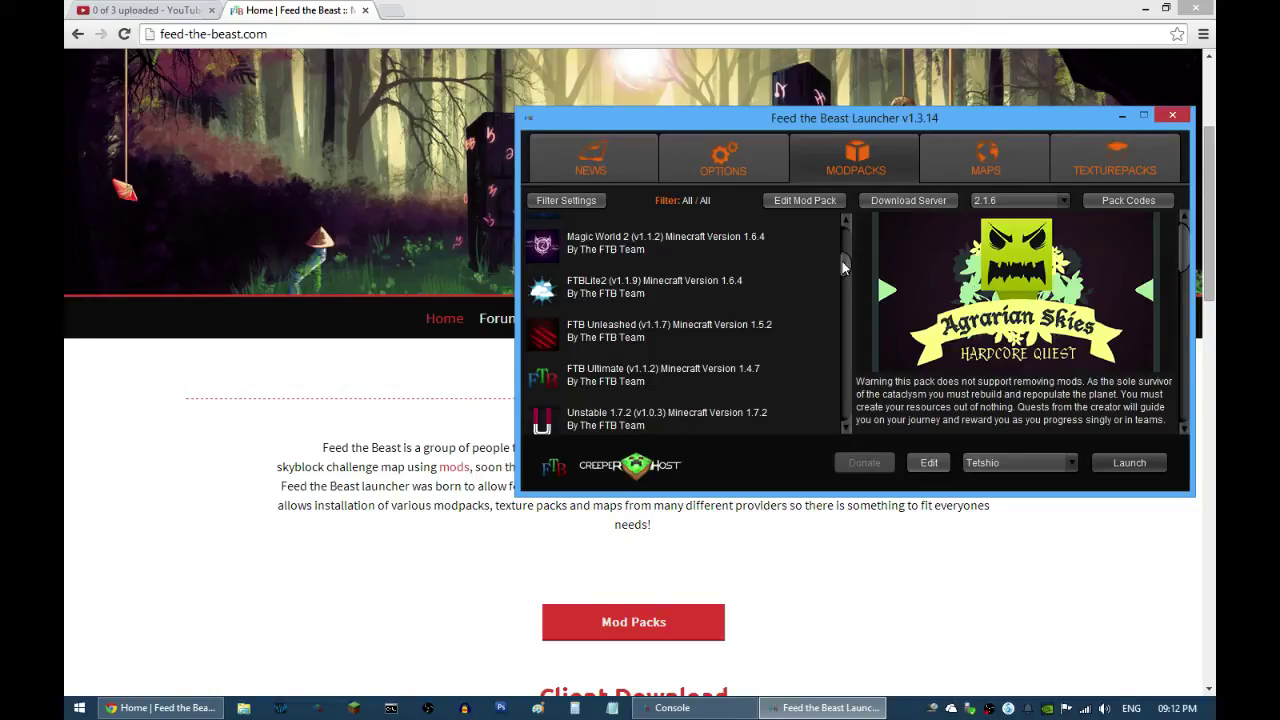
mouse_move(842, 261)
mouse_down()
mouse_move(844, 289)
mouse_move(845, 276)
mouse_up()
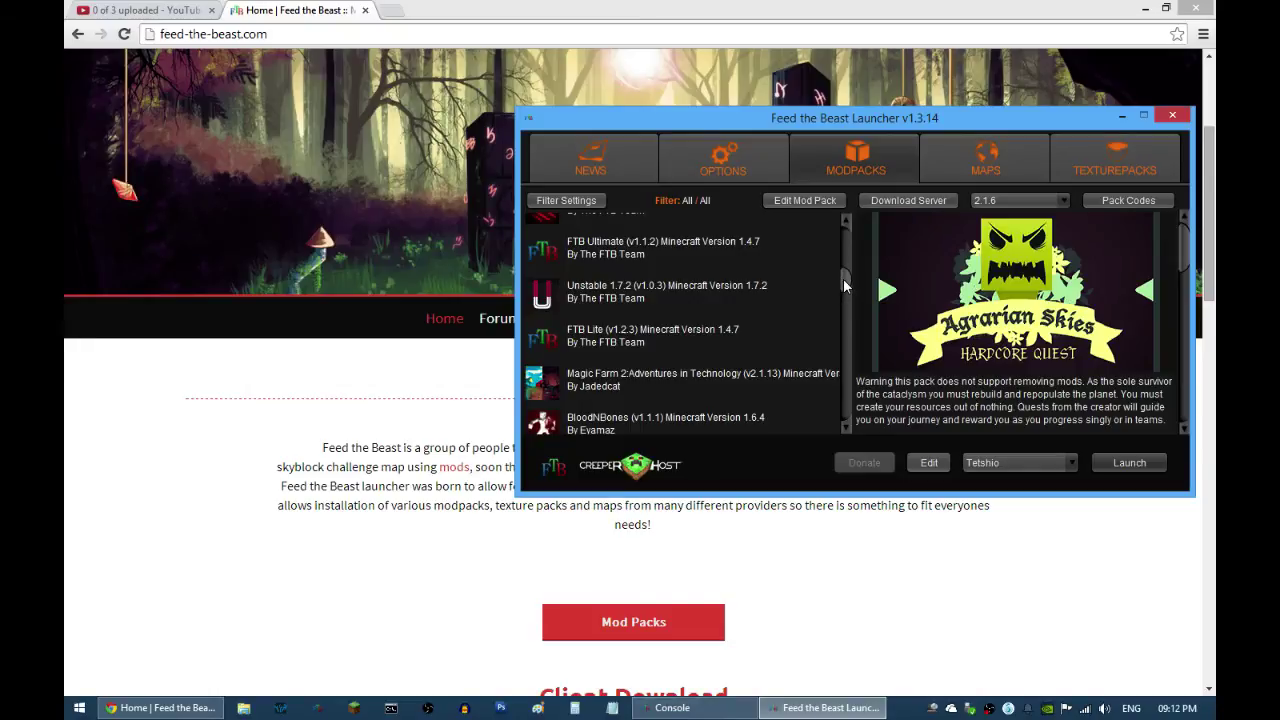
drag(843, 285, 844, 294)
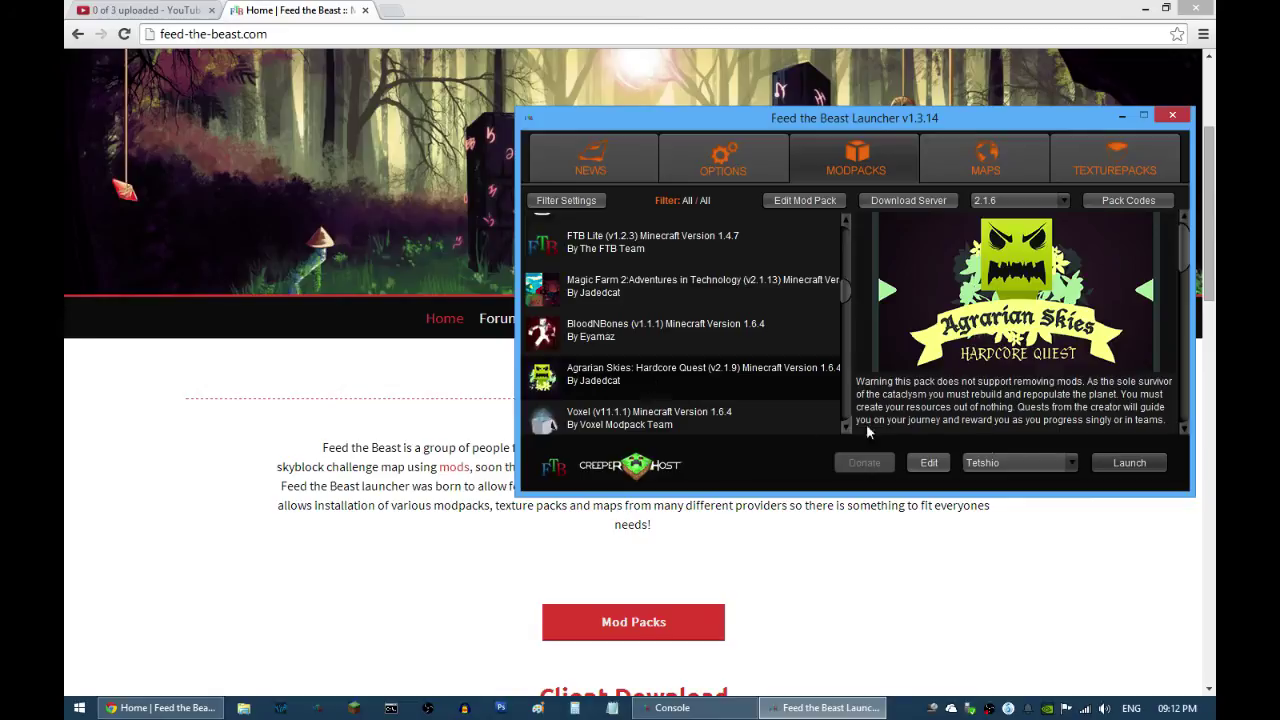
click(1142, 466)
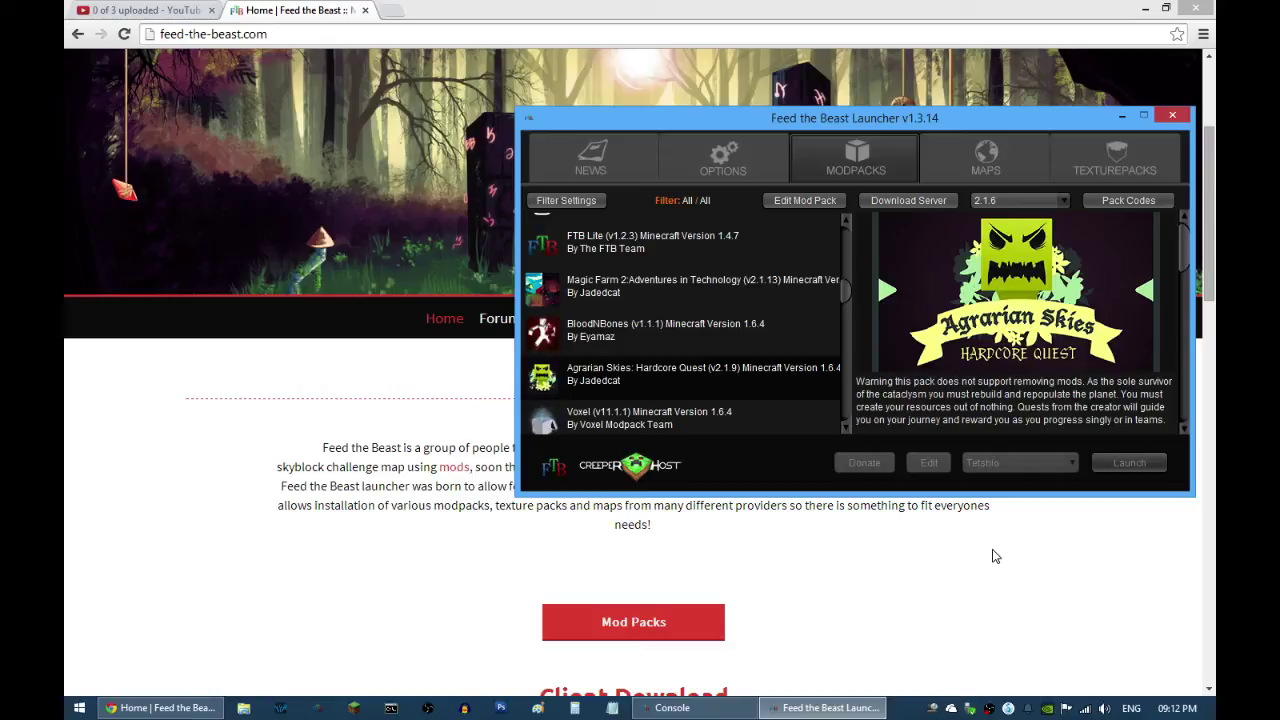
Step: Bring the Console log forward to follow the Minecraft client shutting down
click(672, 707)
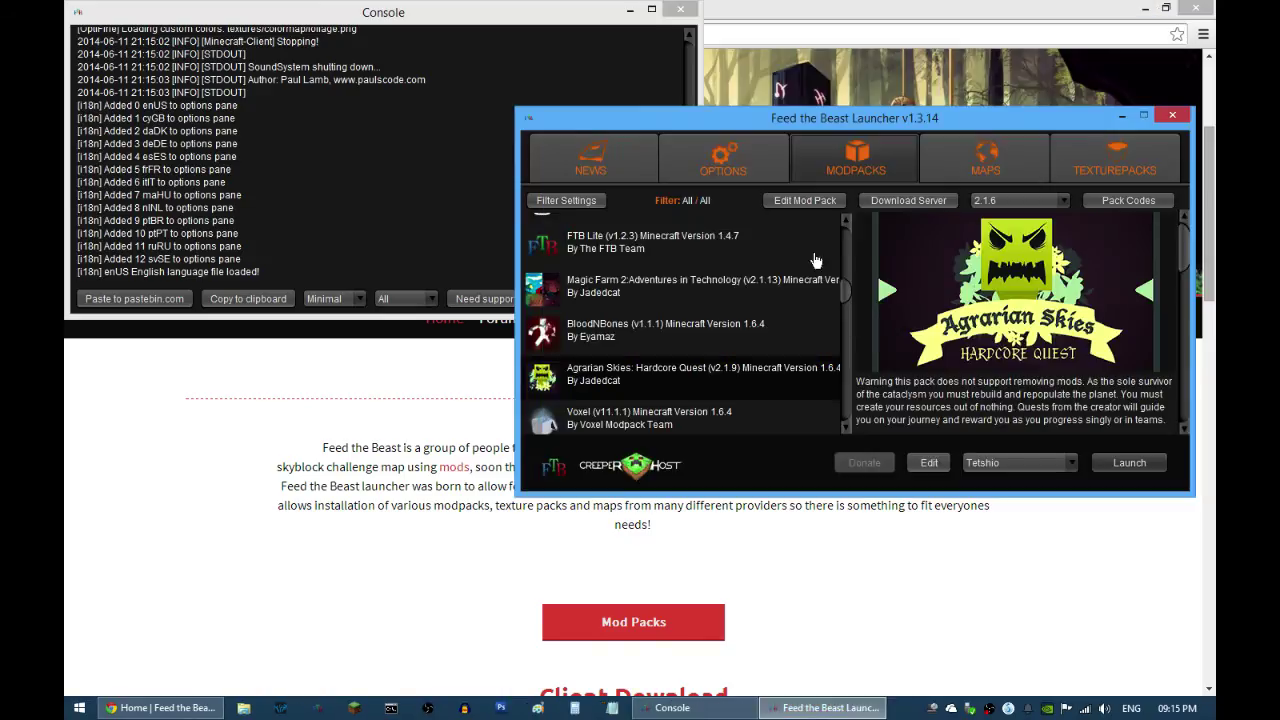
Step: Move the launcher left and show its Options: install folder C:\FTB, 2.0 GB maximum RAM
drag(740, 119, 502, 143)
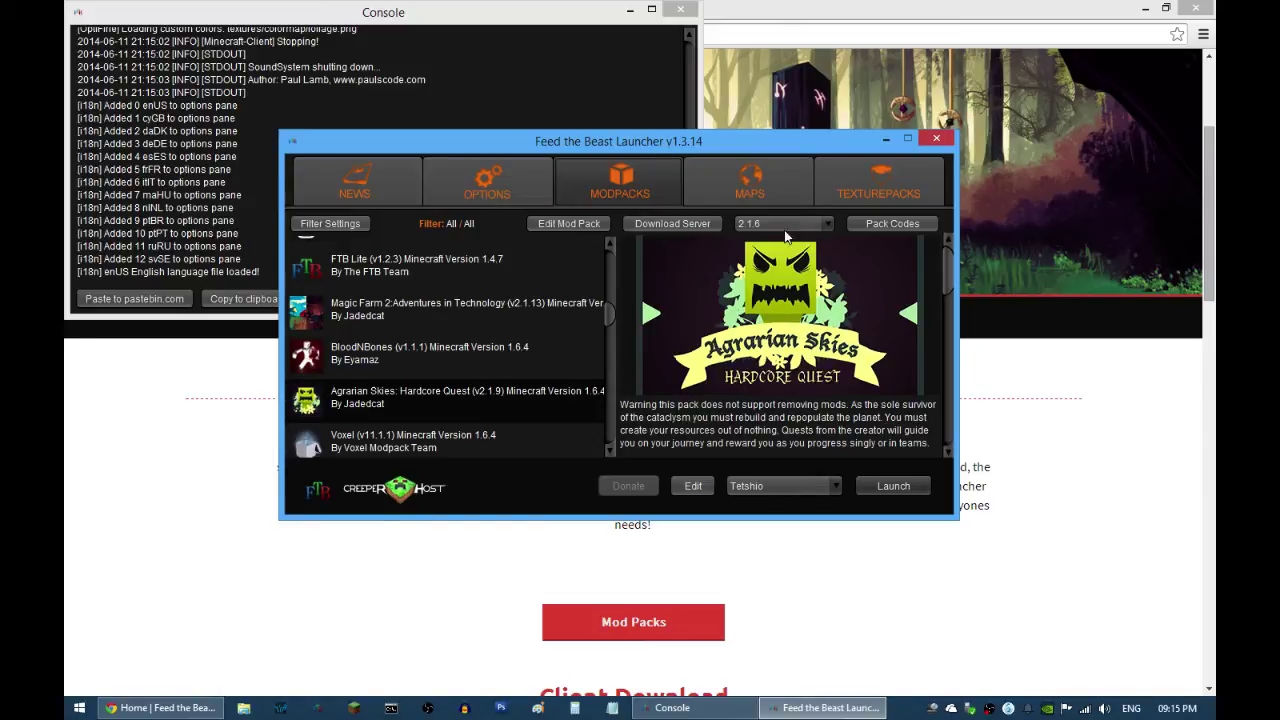
click(488, 182)
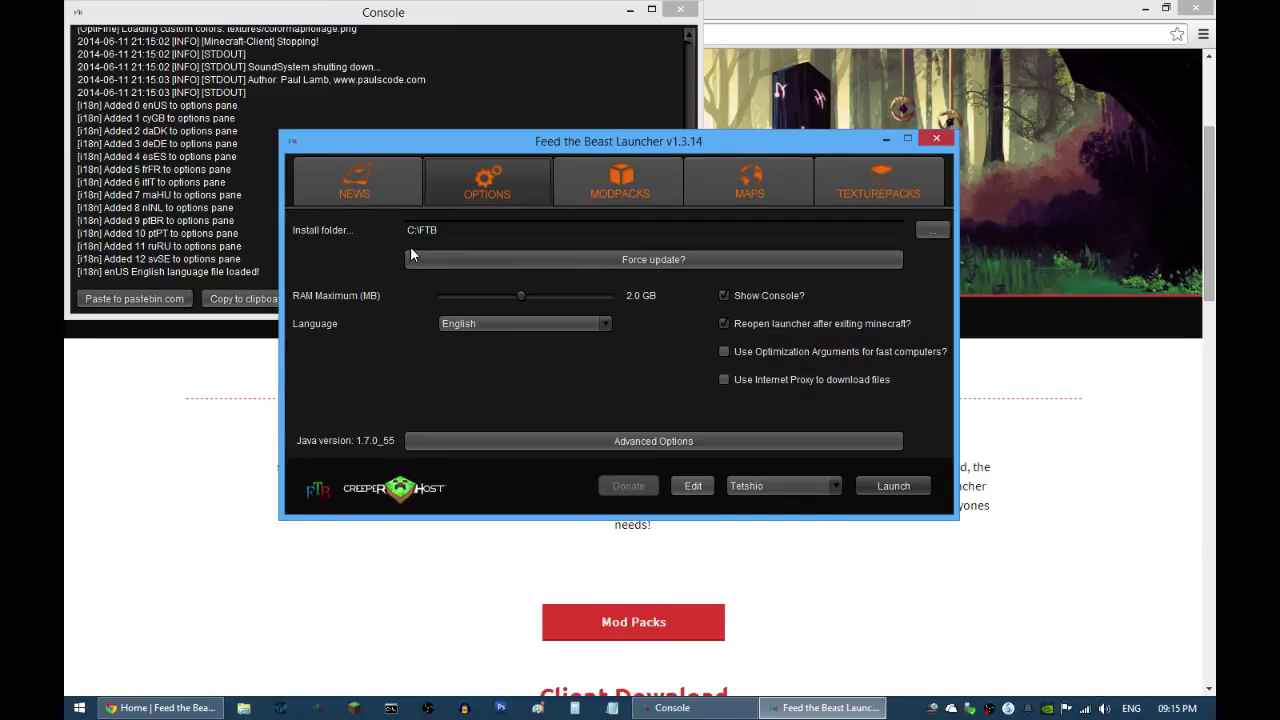
click(475, 229)
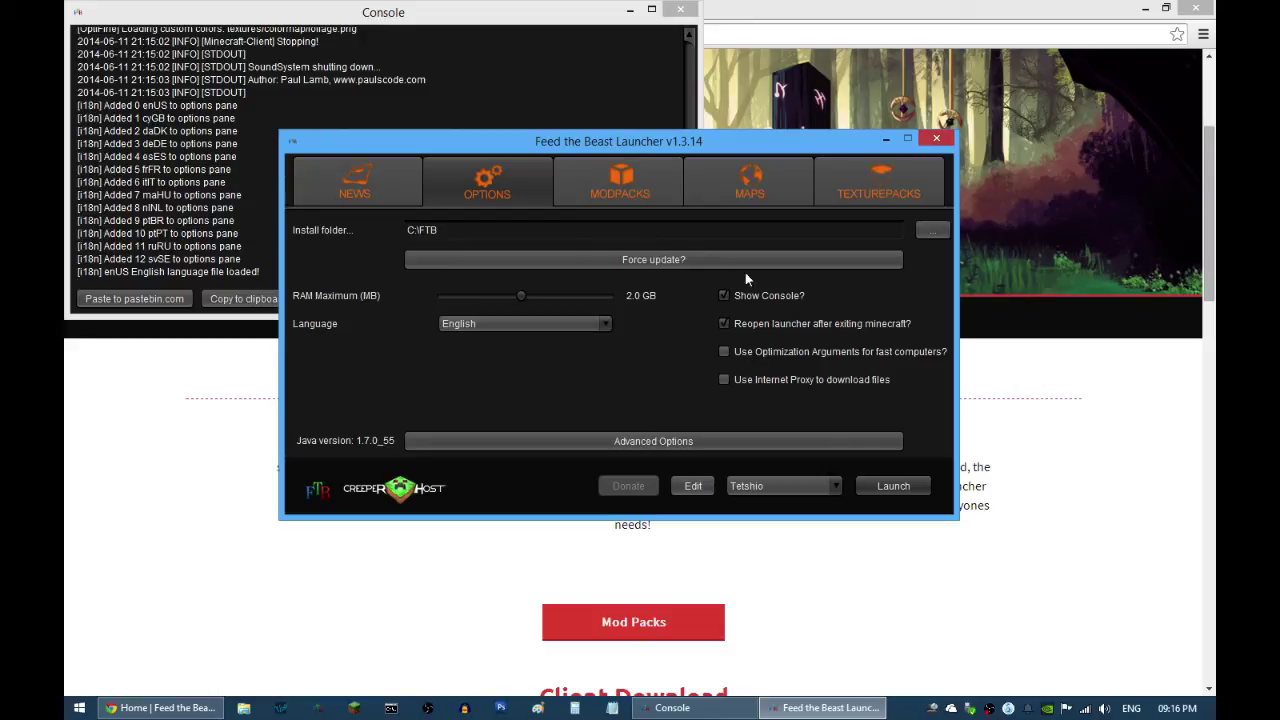
click(631, 441)
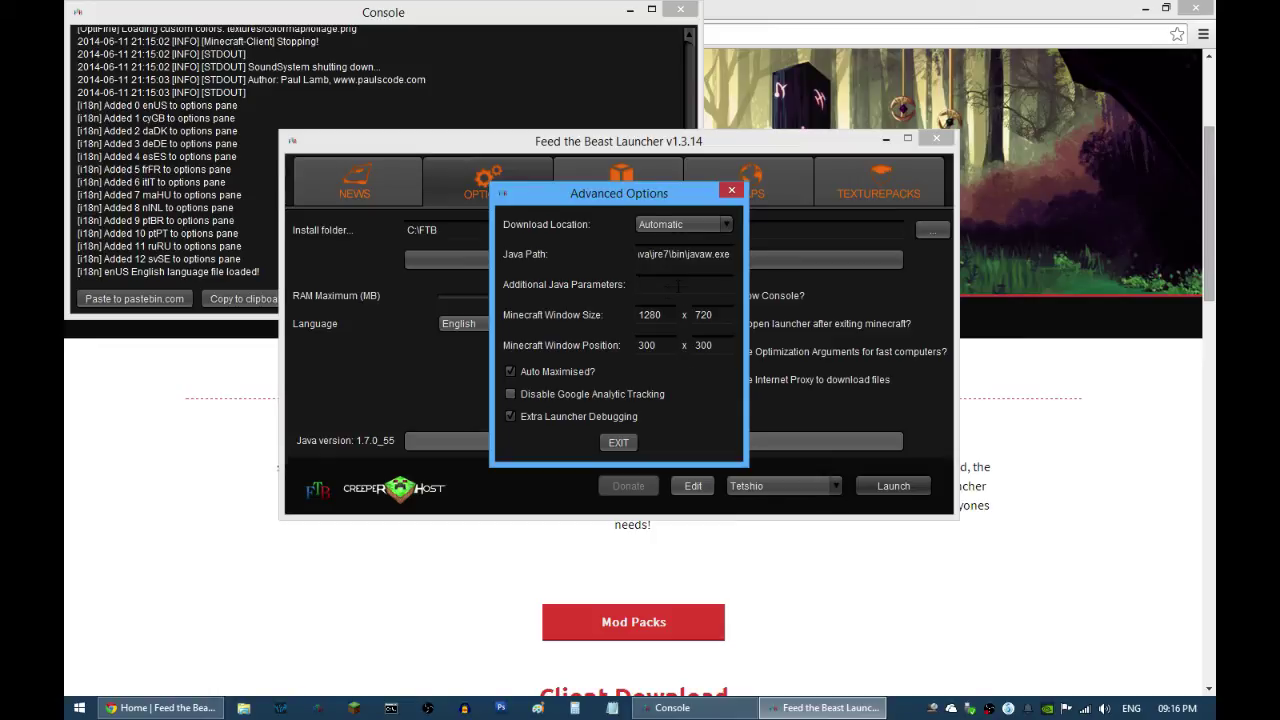
click(619, 443)
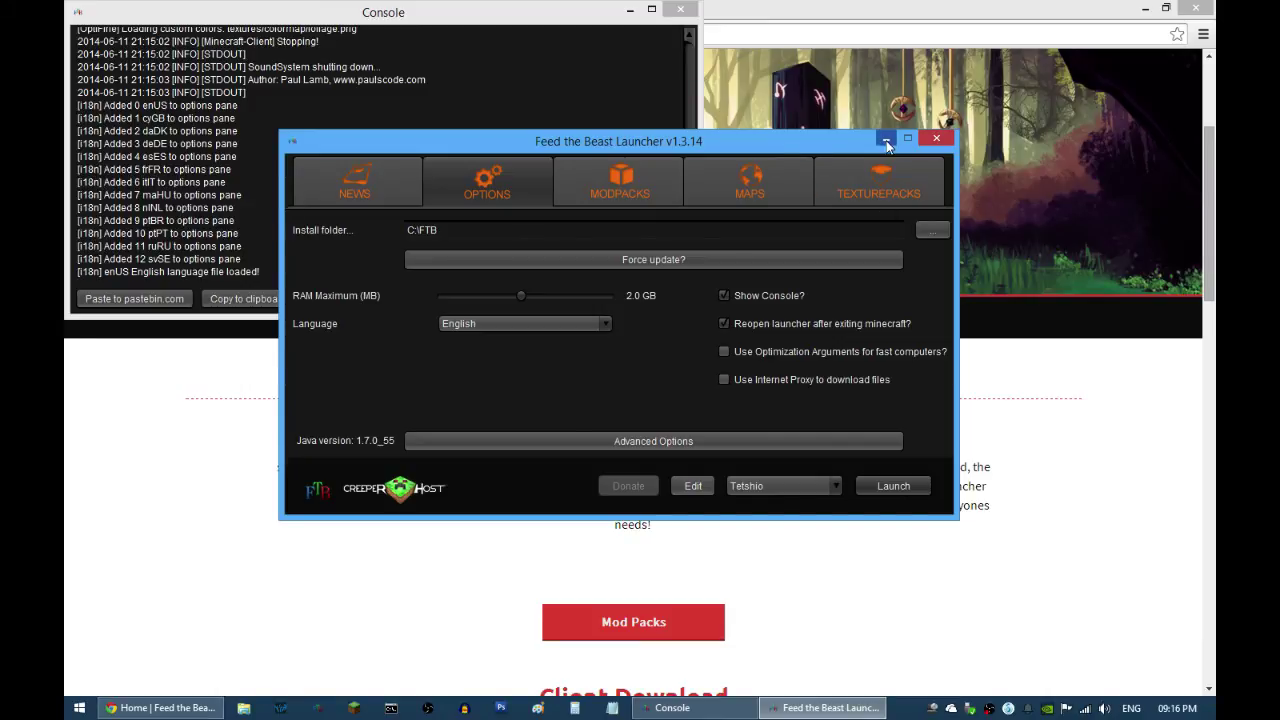
Step: Bring Chrome forward and browse the Mod Packs page with Unleashed, Unhinged, Direwolf 20 and Ultimate
click(1070, 420)
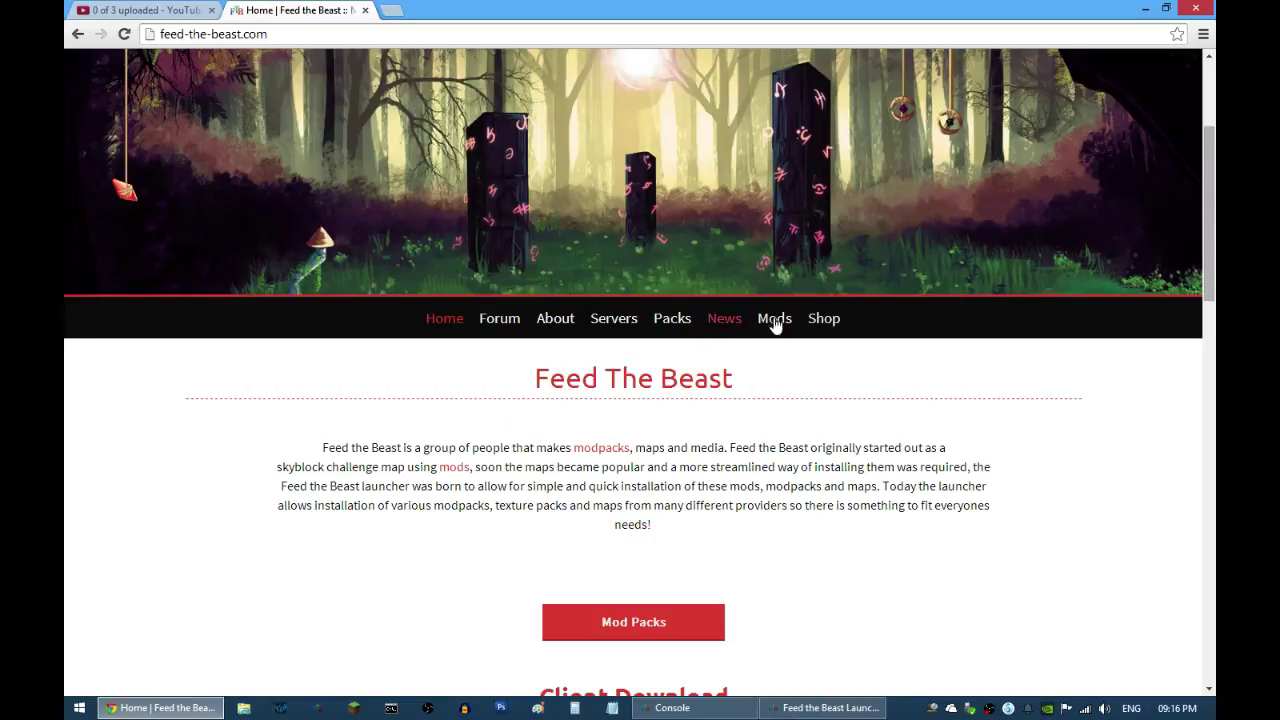
click(684, 327)
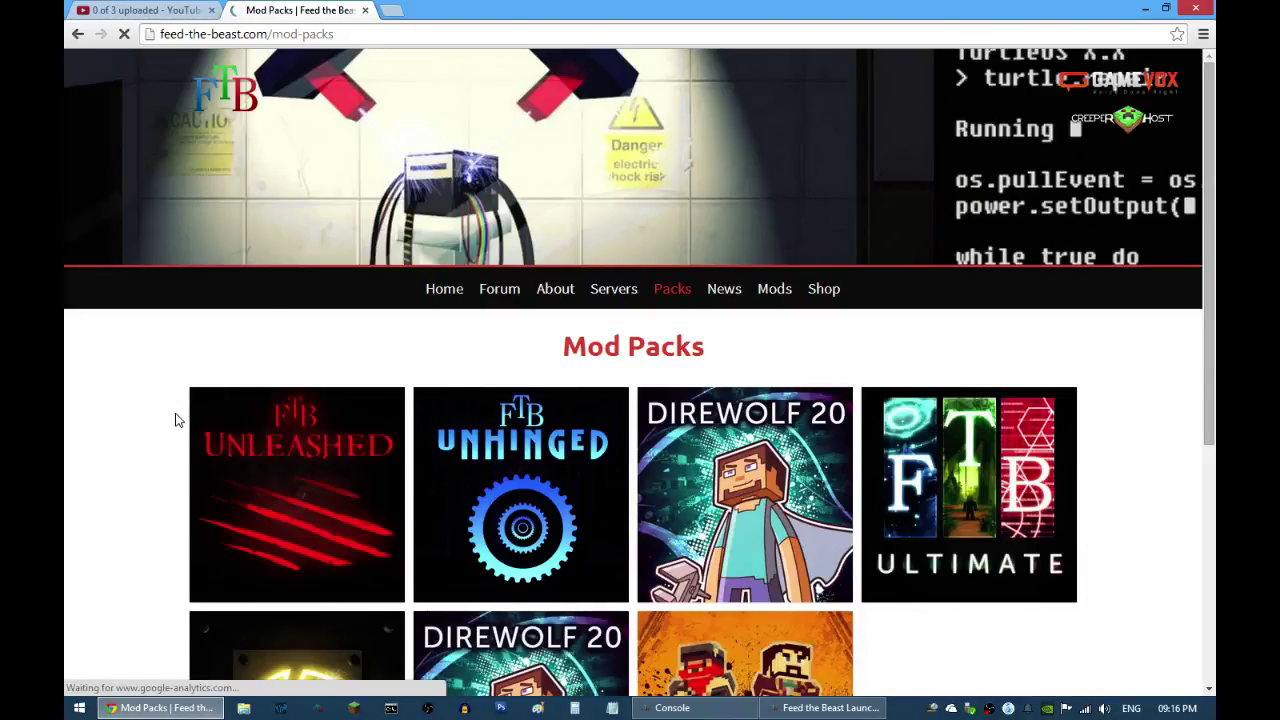
scroll(175, 420, down, 2)
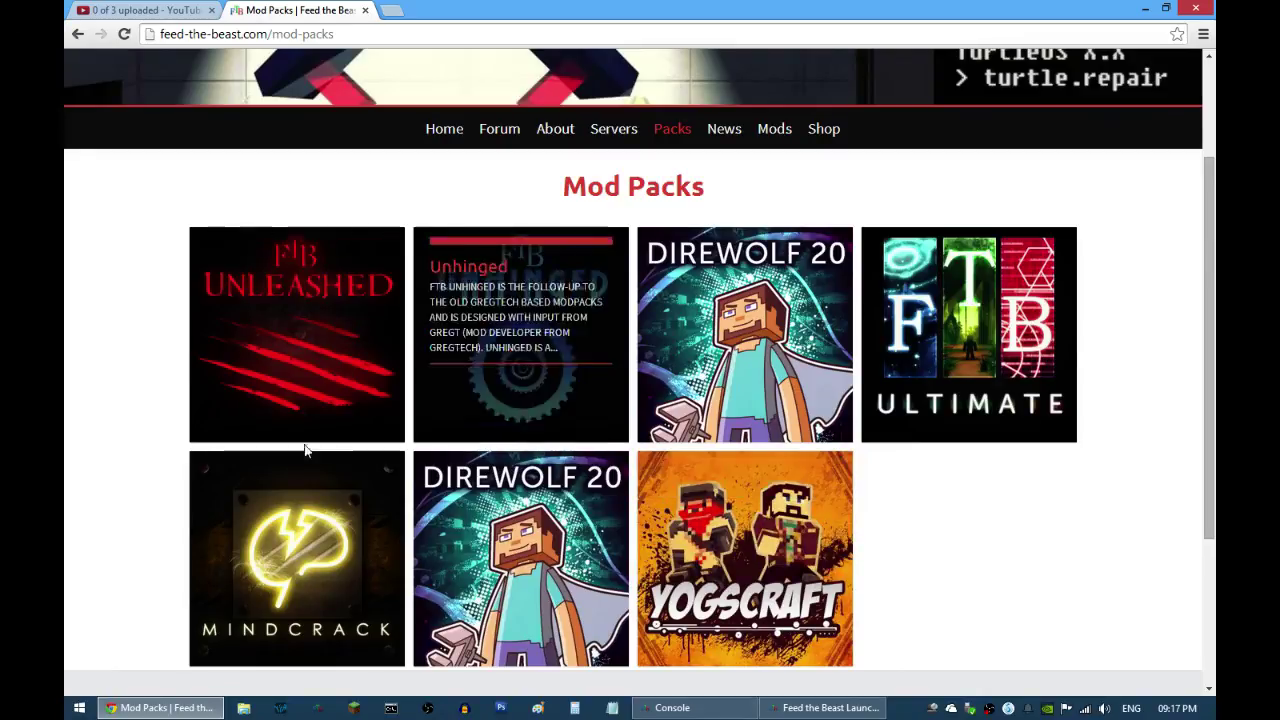
scroll(123, 414, down, 1)
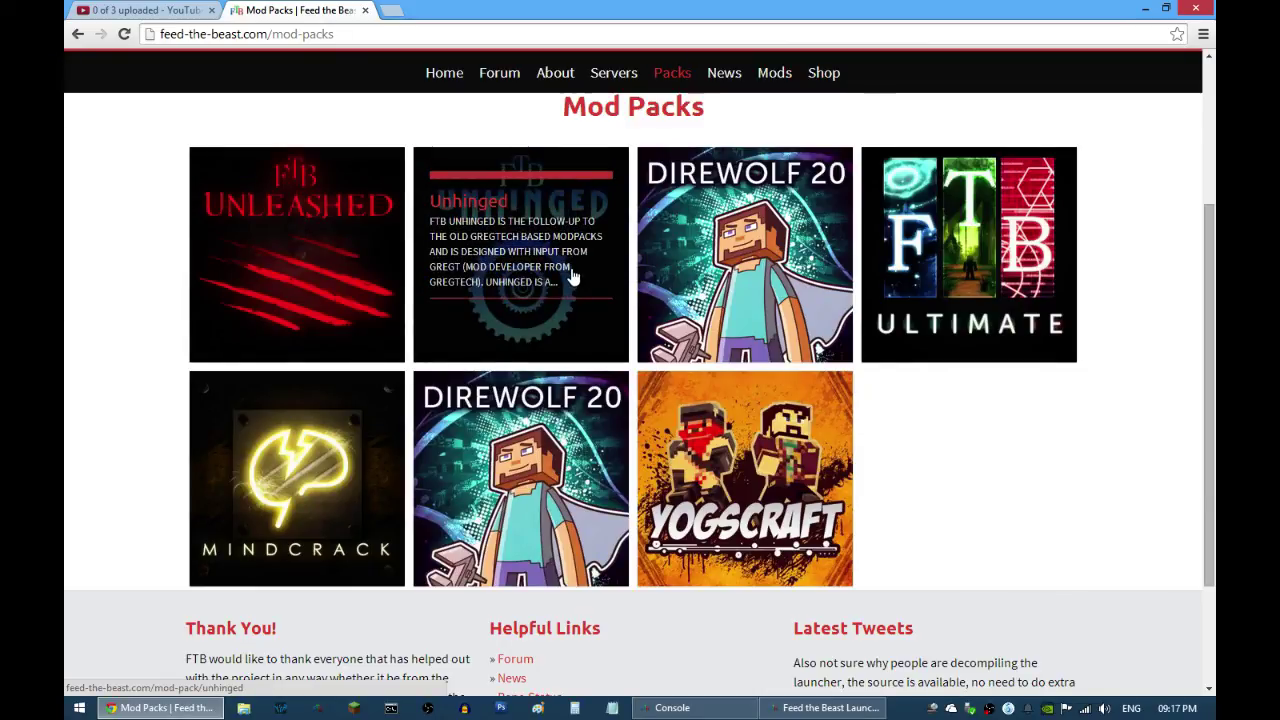
scroll(144, 310, up, 3)
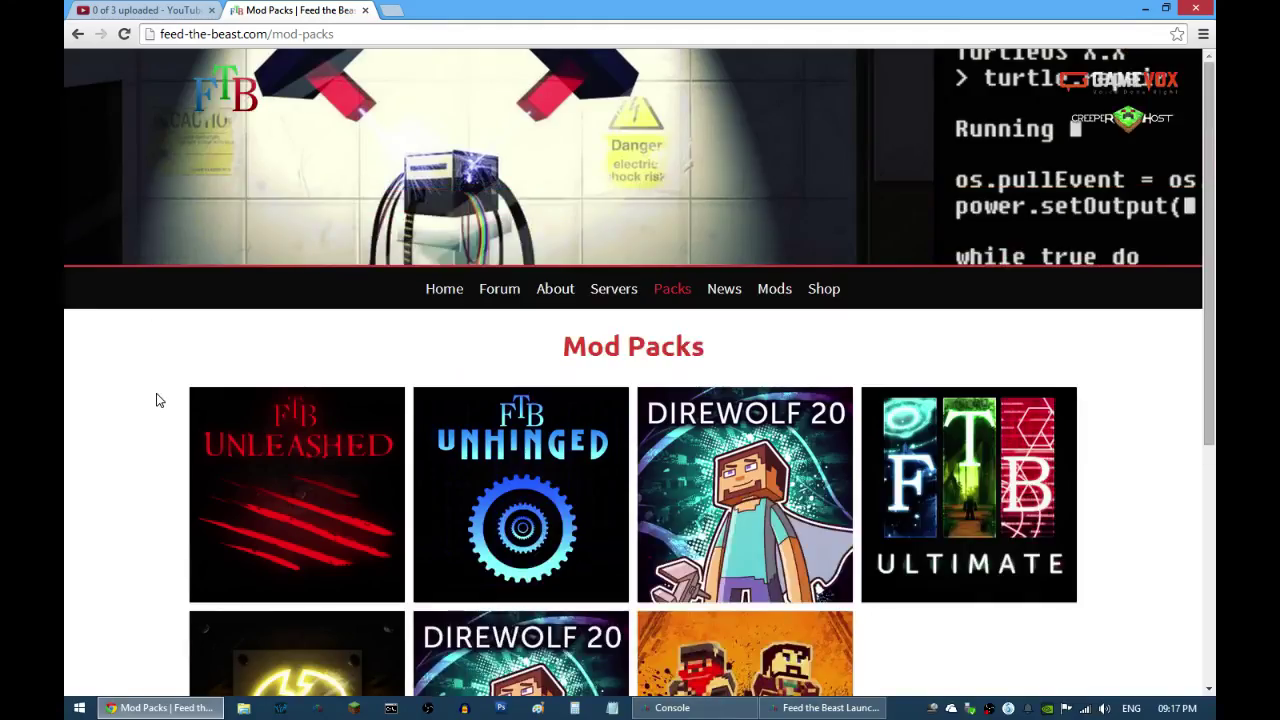
scroll(157, 400, down, 2)
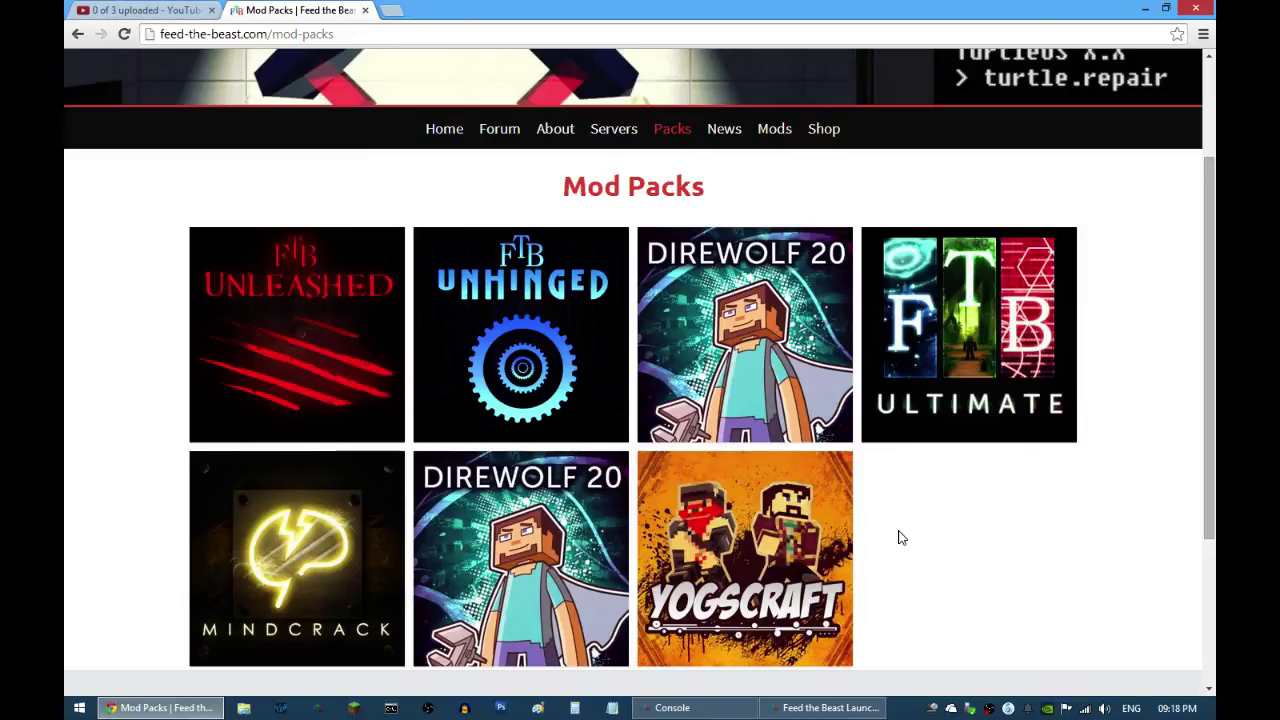
scroll(898, 538, up, 3)
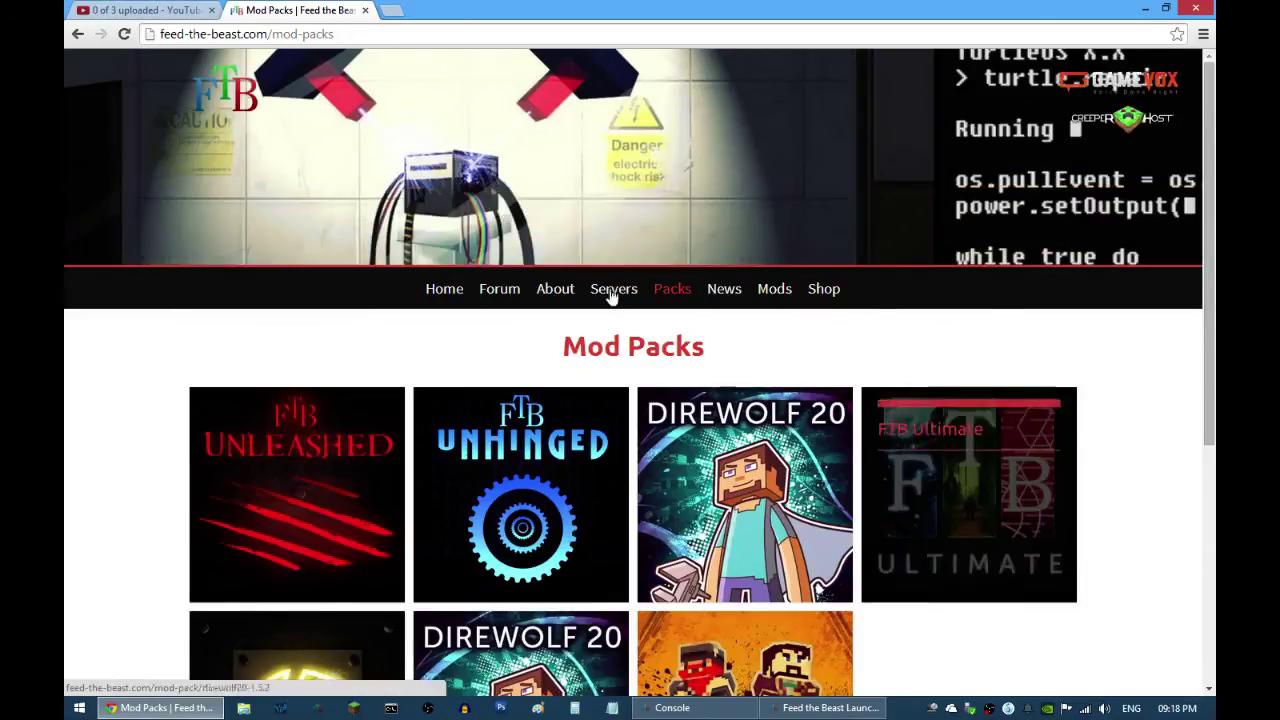
scroll(1094, 617, down, 3)
scroll(992, 571, down, 2)
scroll(990, 569, up, 2)
scroll(987, 568, up, 3)
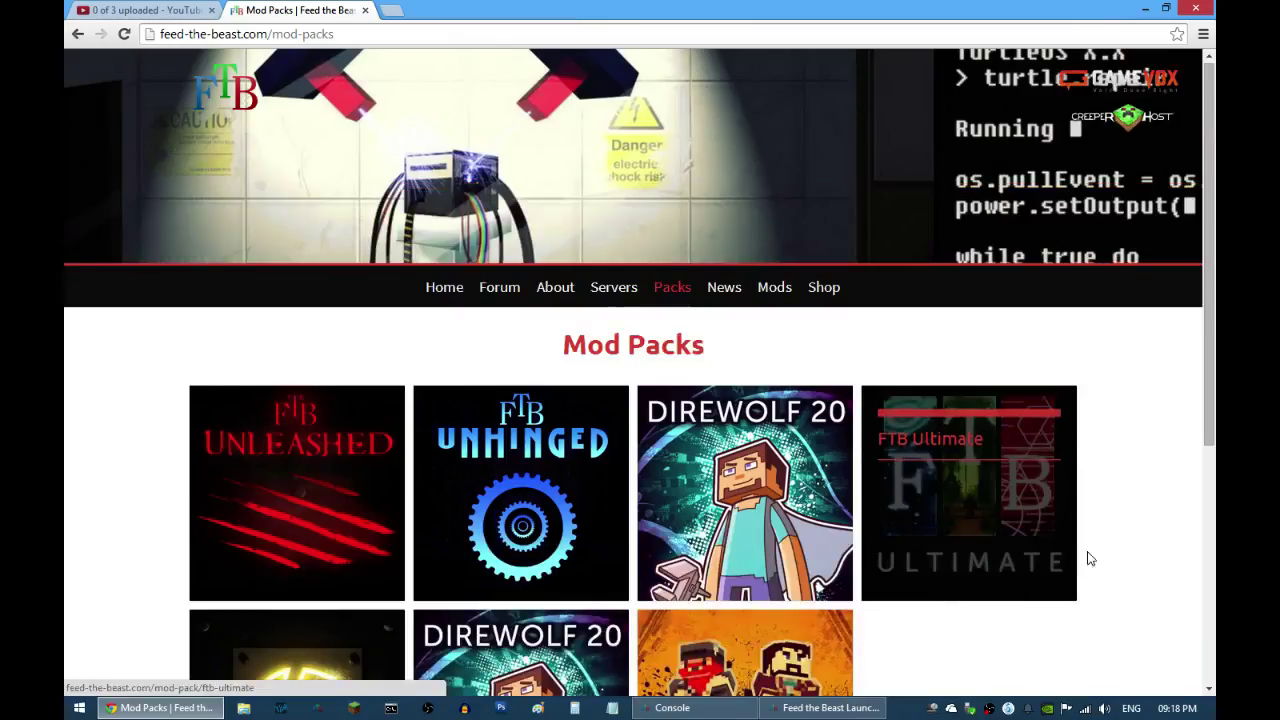
scroll(1106, 546, down, 3)
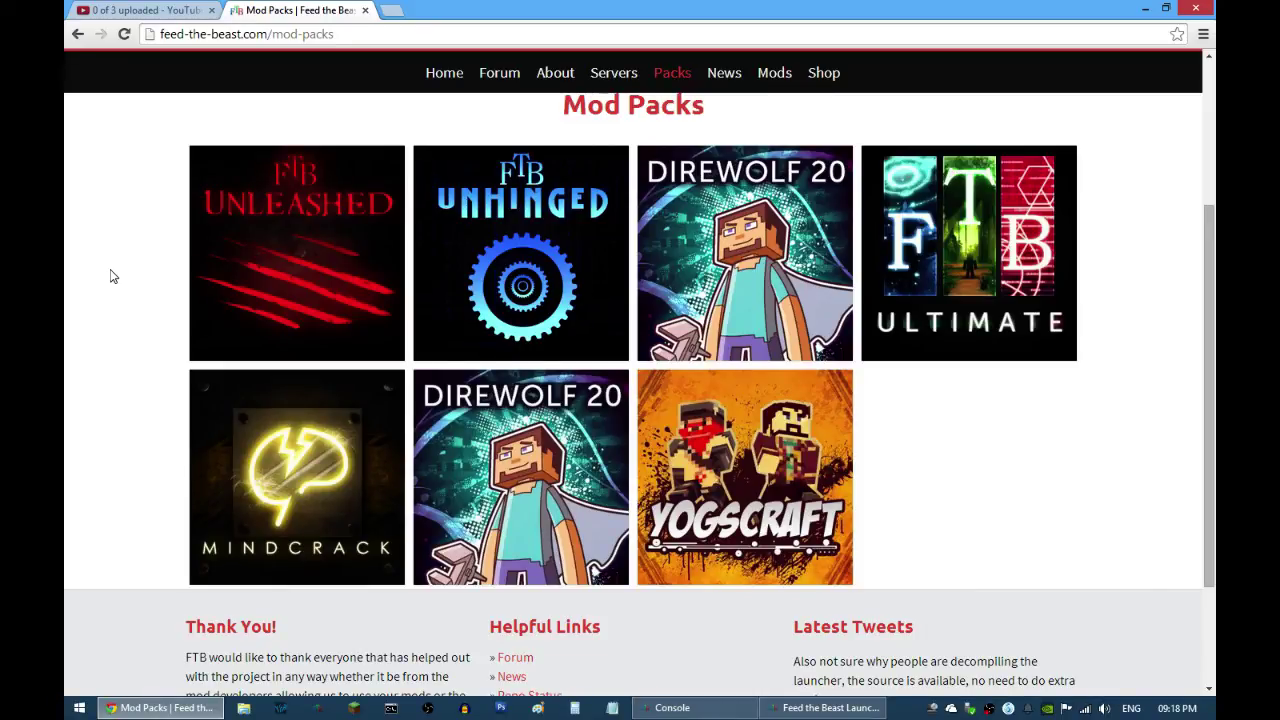
scroll(110, 277, up, 3)
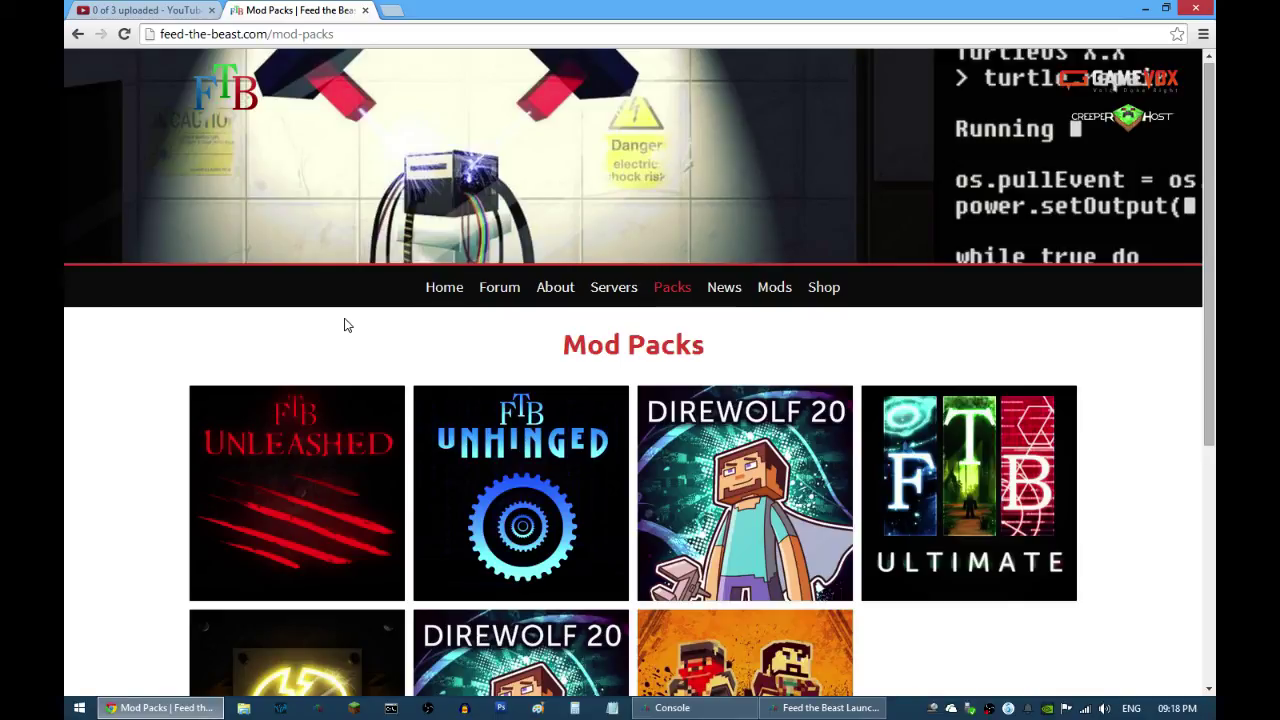
scroll(344, 325, down, 2)
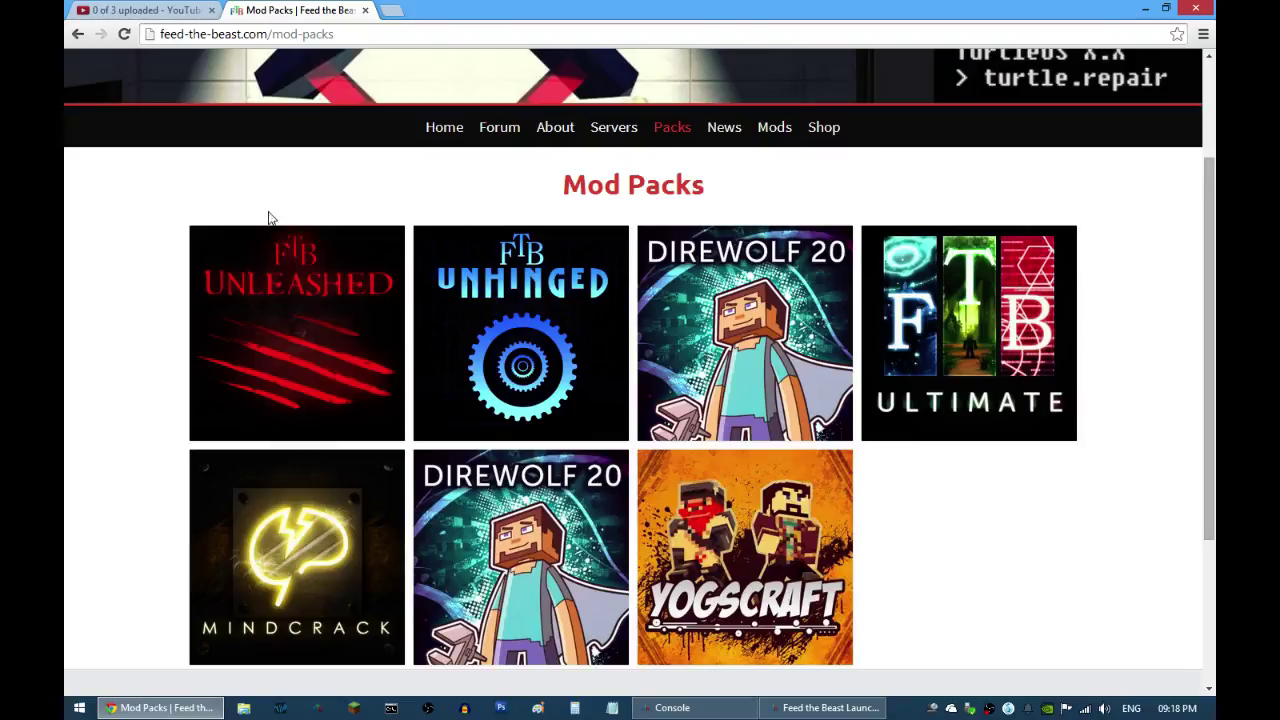
scroll(197, 309, up, 2)
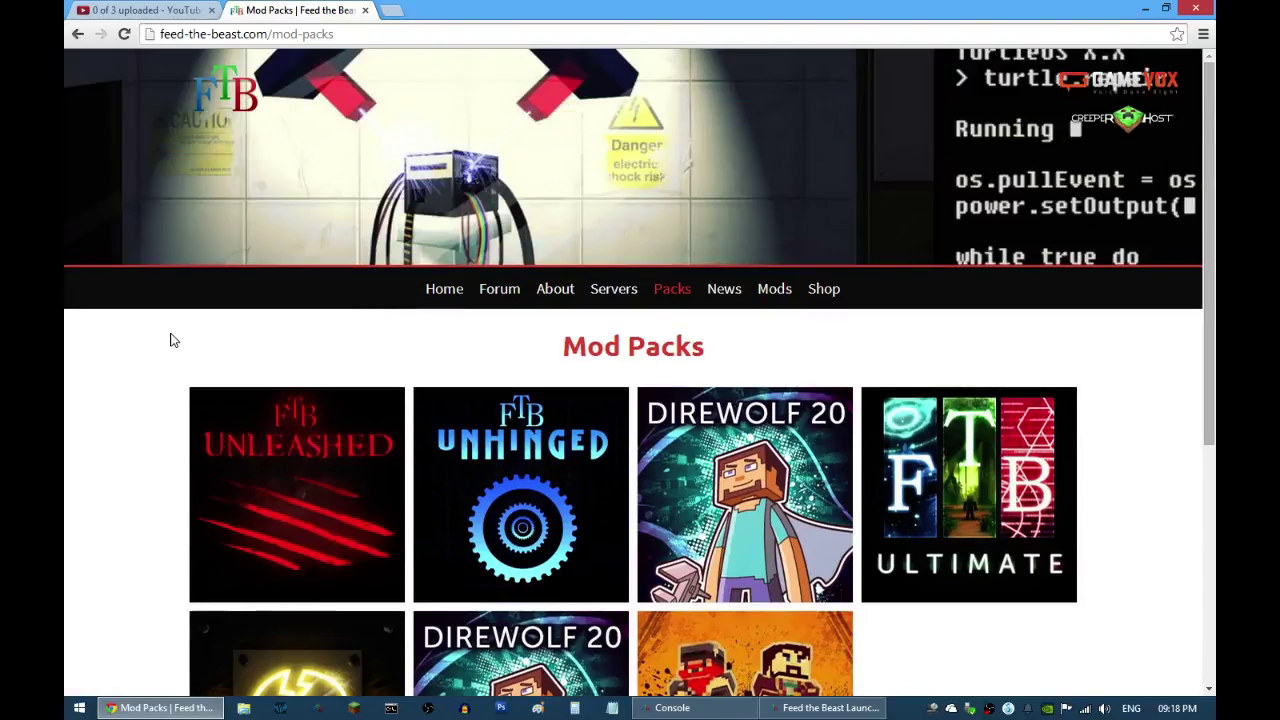